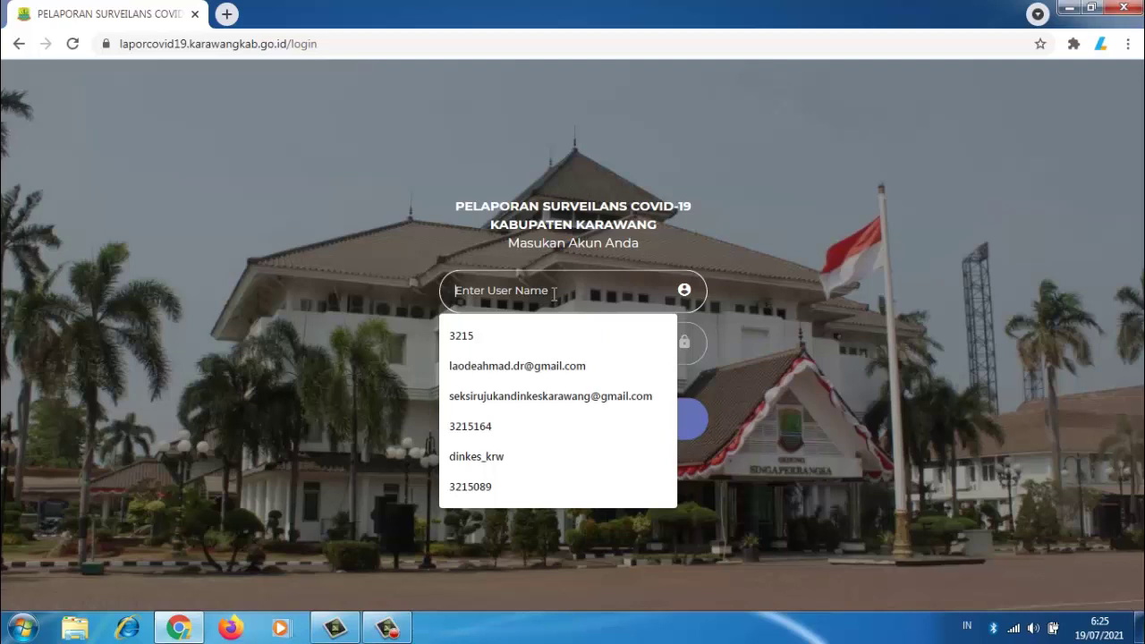
Step: Sign in with the suggested isolation account username and its password
text(isolasi_pangestu)
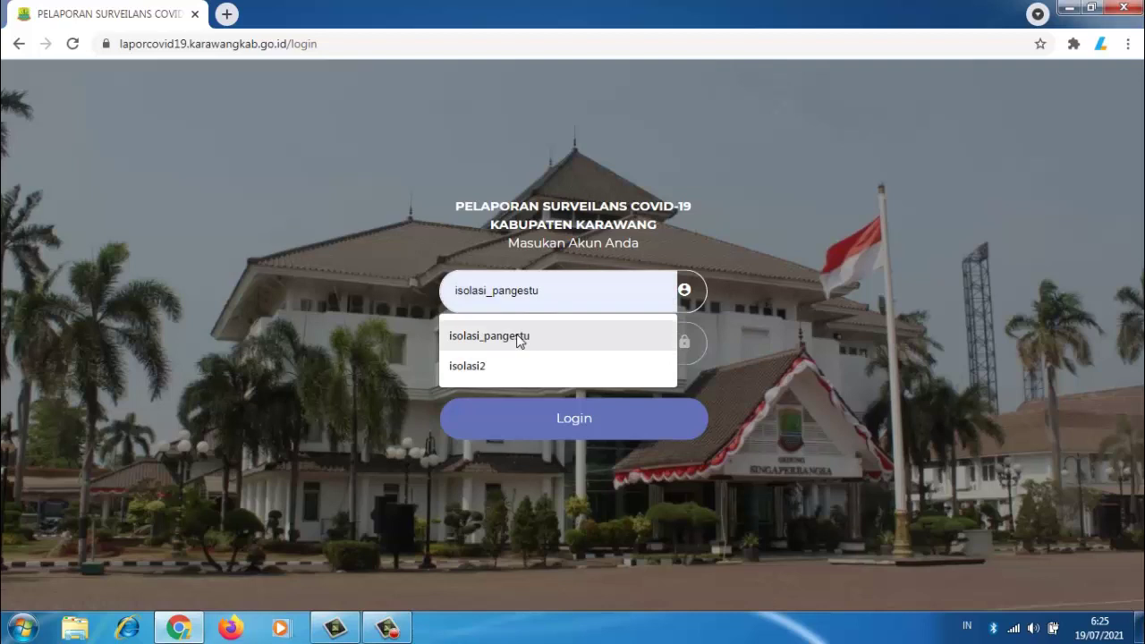
click(519, 338)
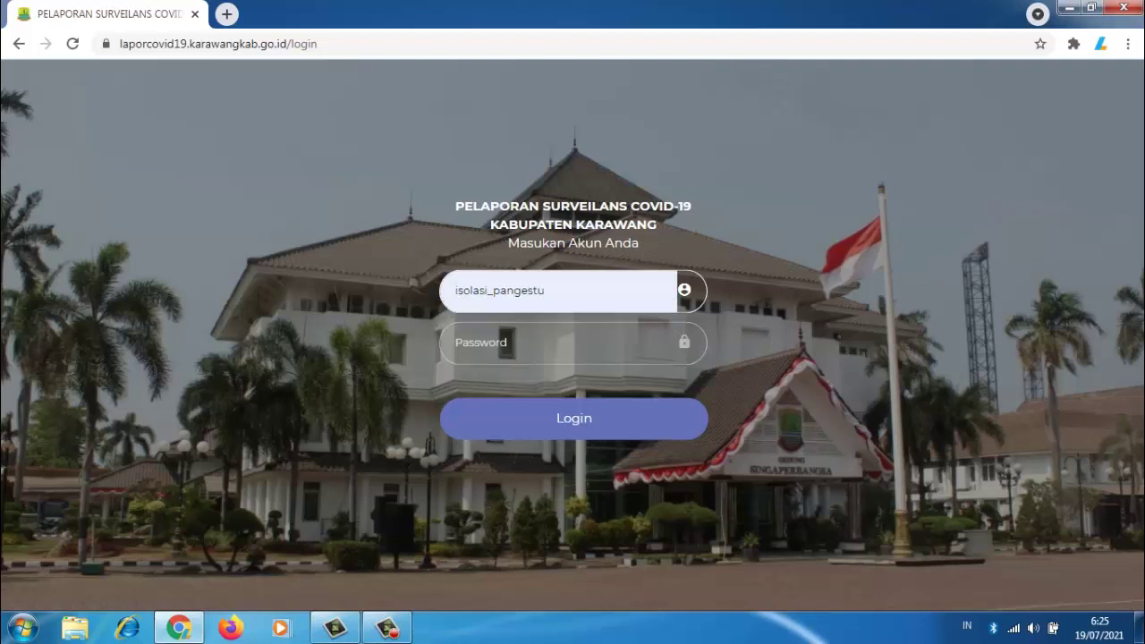
click(501, 343)
text(•••••)
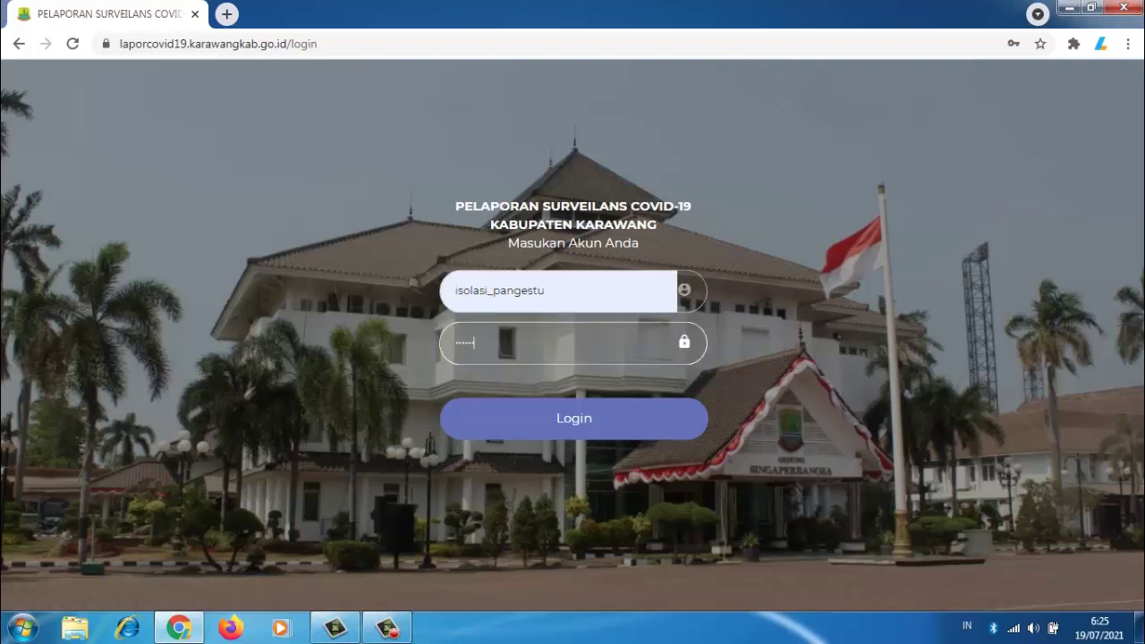
text(•••••)
click(582, 426)
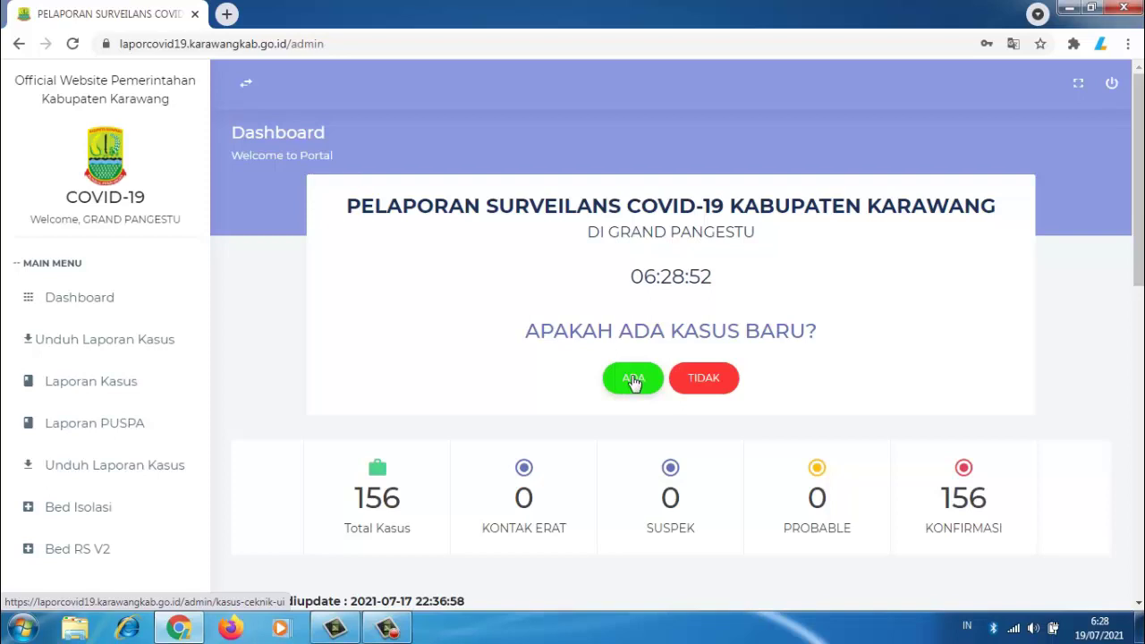
Step: Answer ADA for a new case, then enter and validate the patient's 16-digit NIK
click(633, 380)
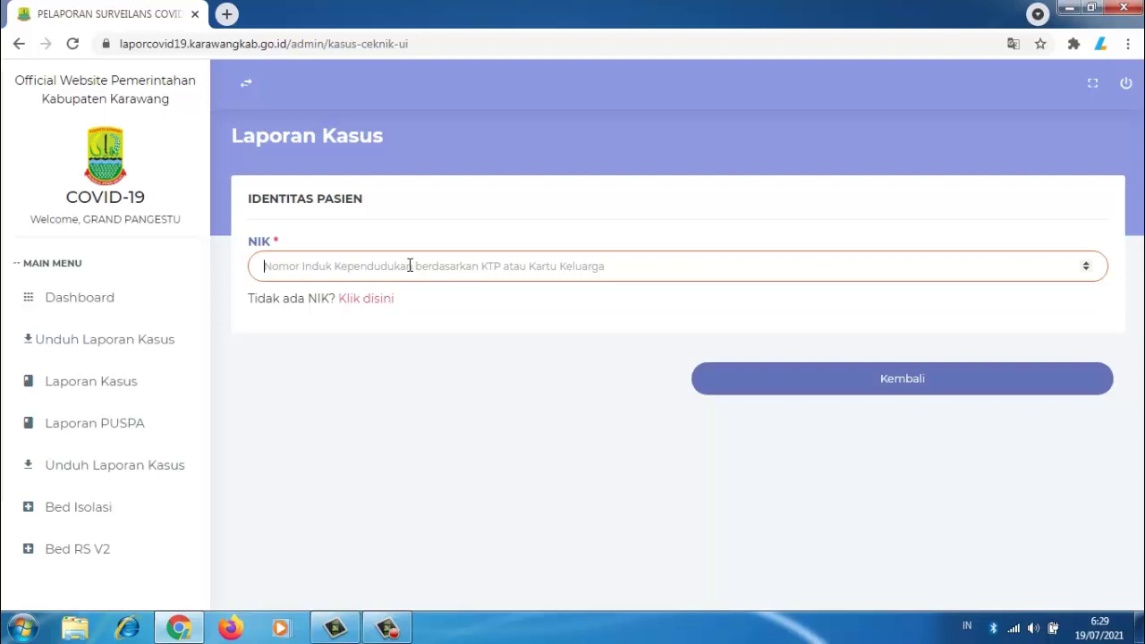
text(1234567)
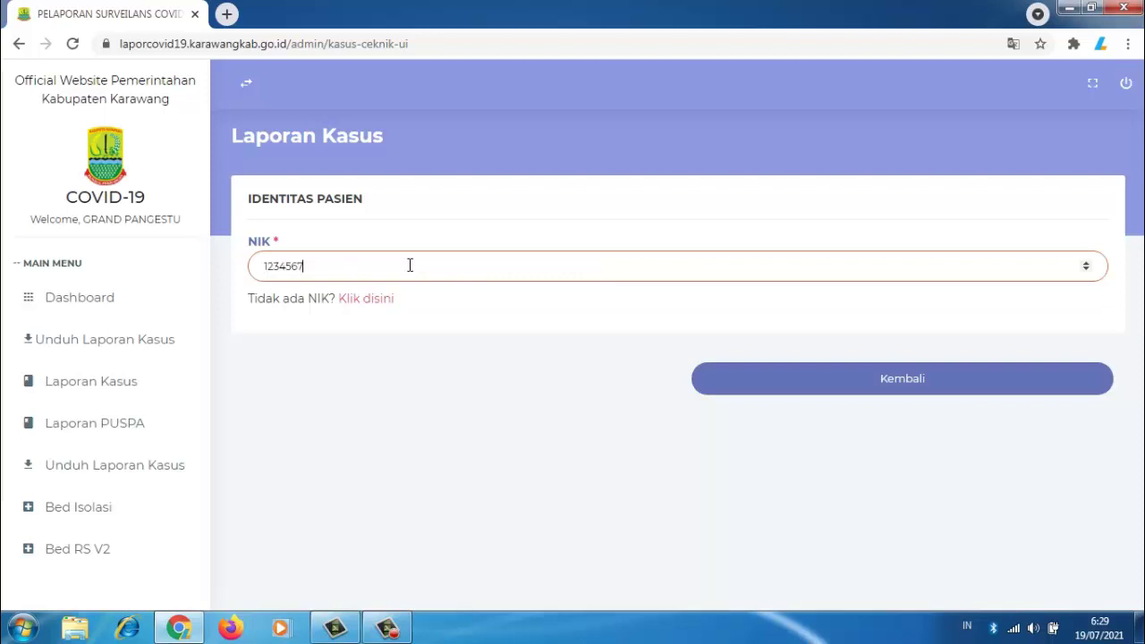
text(891234567)
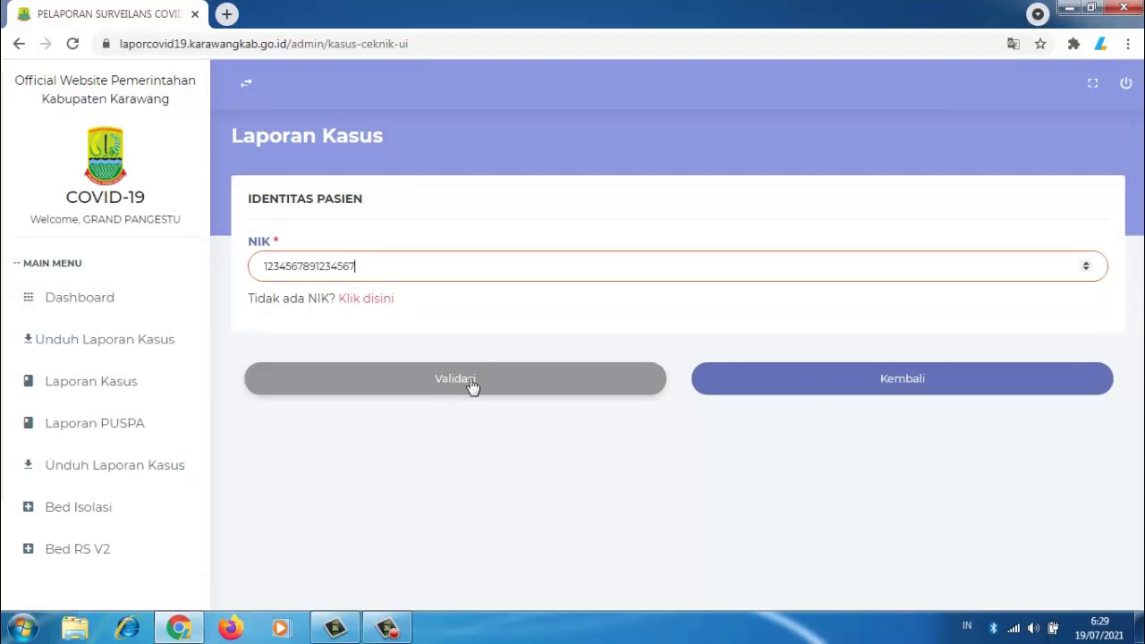
click(469, 379)
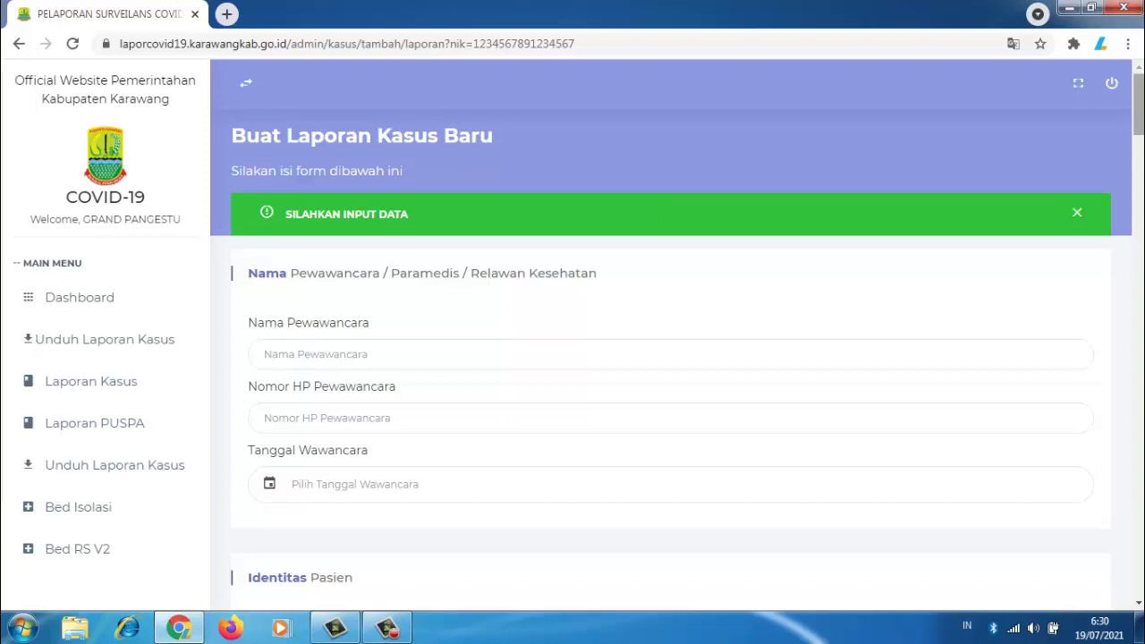
Step: Pass through the interviewer name, phone and interview date fields unfilled, then scroll to Identitas Pasien
mouse_move(1140, 120)
mouse_down()
mouse_move(1140, 146)
mouse_move(1139, 127)
mouse_up()
click(384, 354)
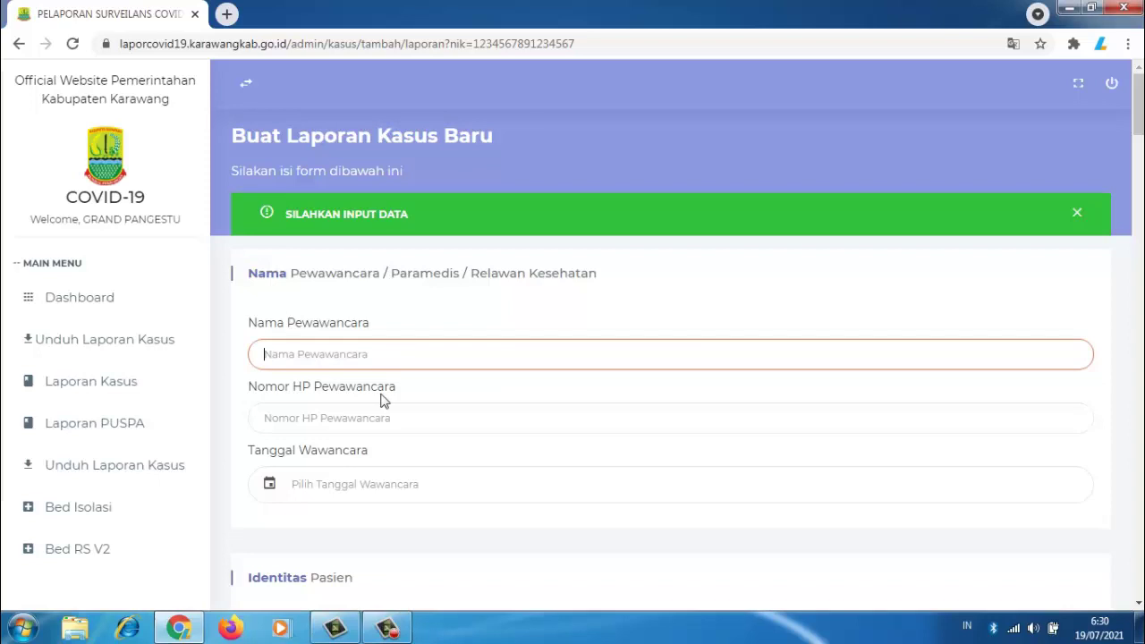
click(393, 419)
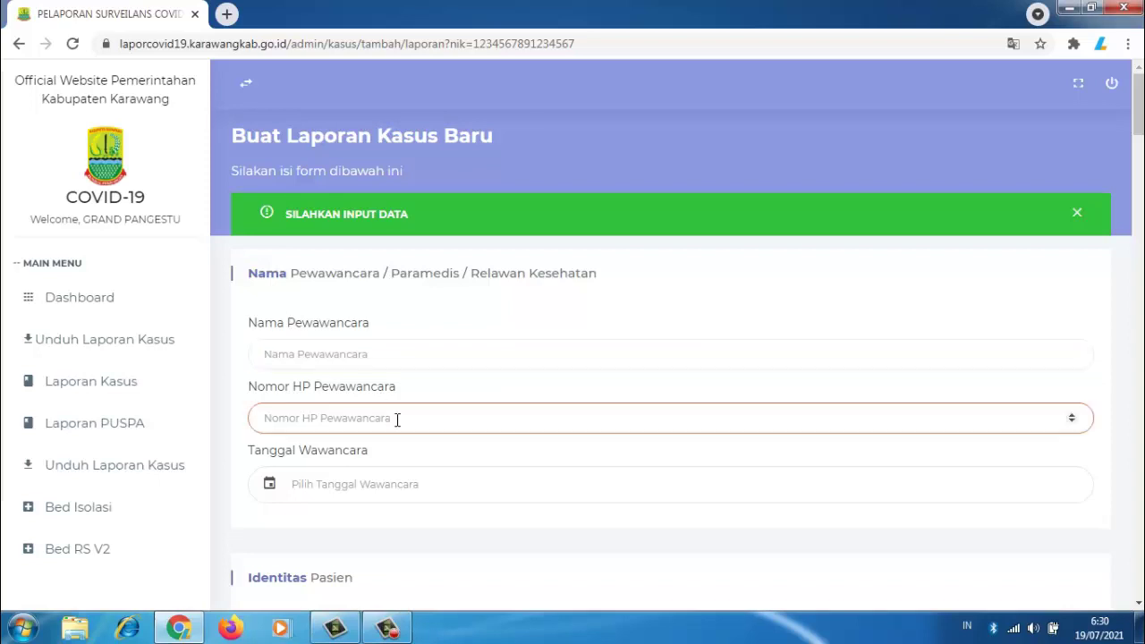
click(379, 486)
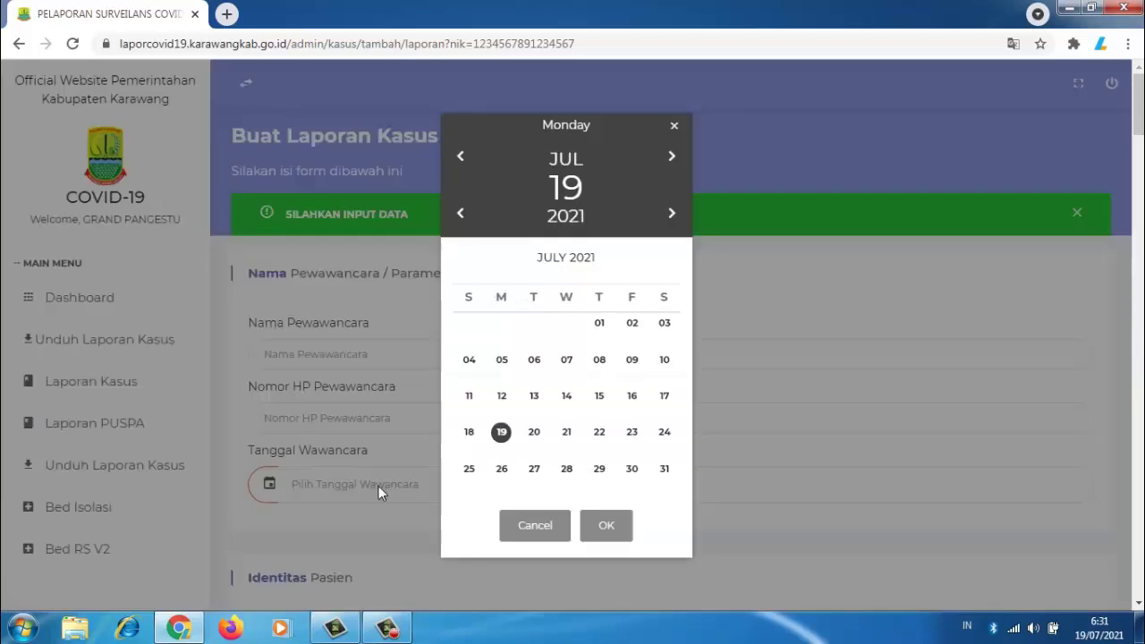
click(525, 531)
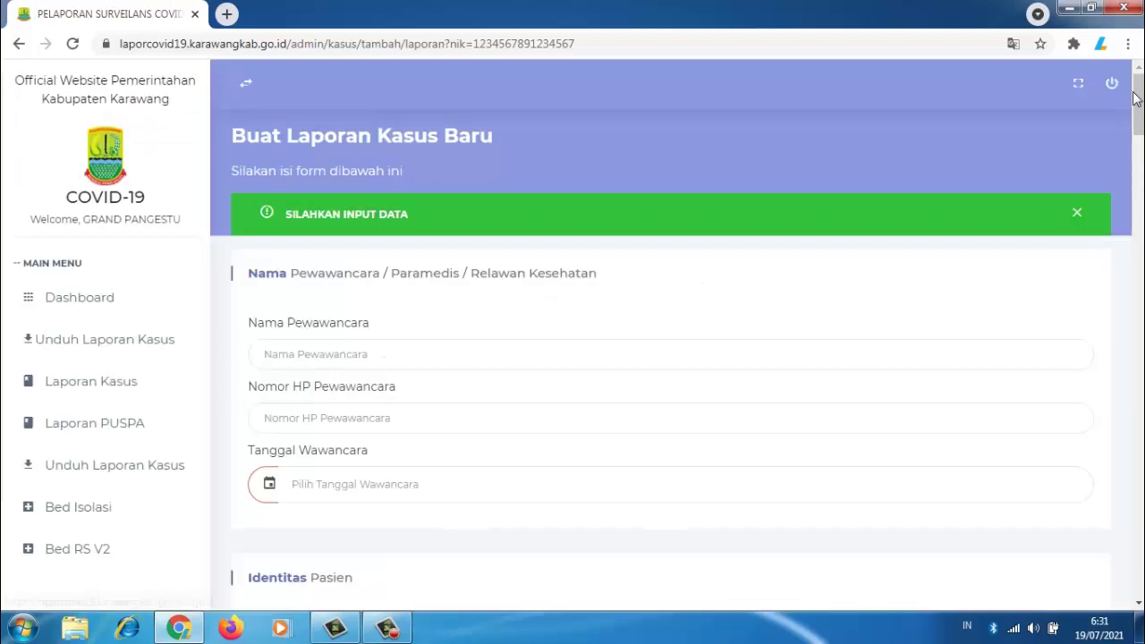
drag(1136, 98, 1141, 147)
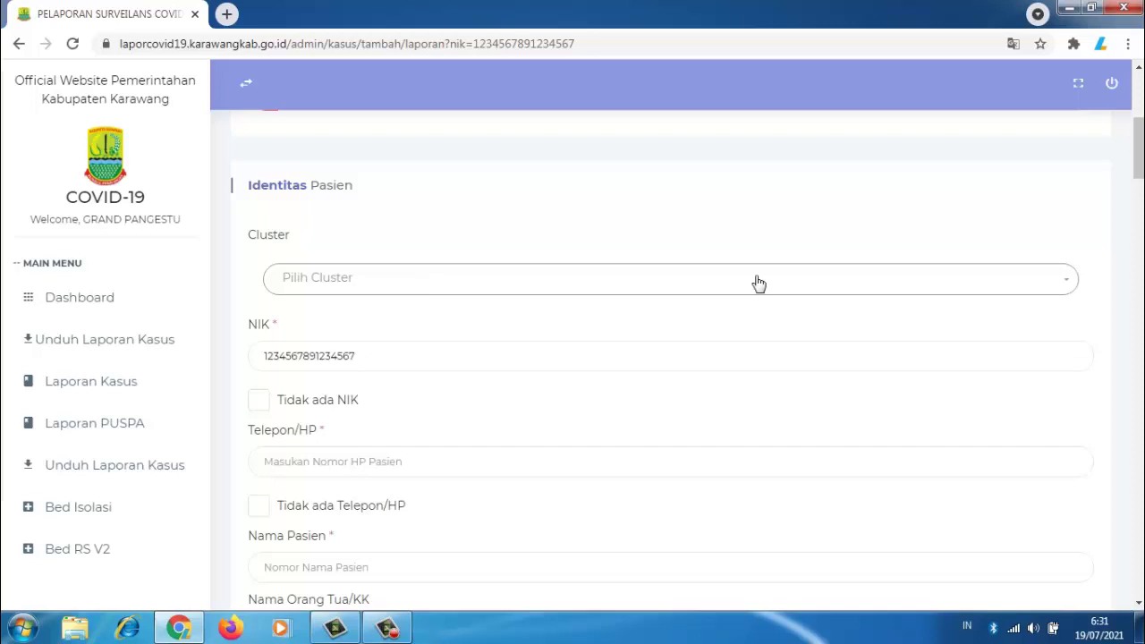
click(1068, 289)
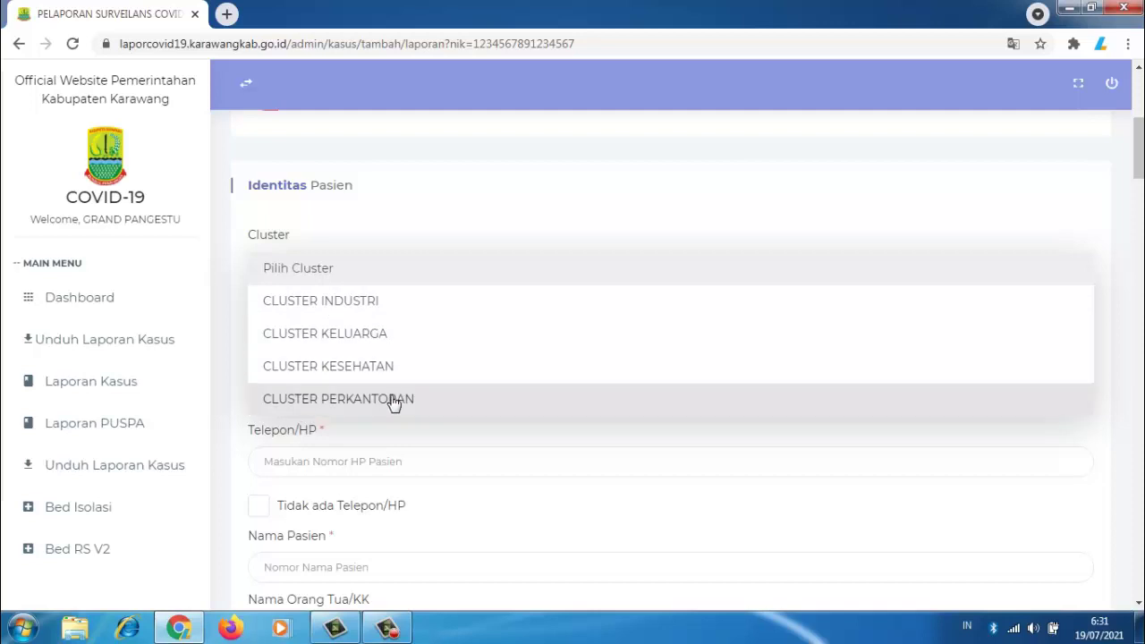
click(713, 211)
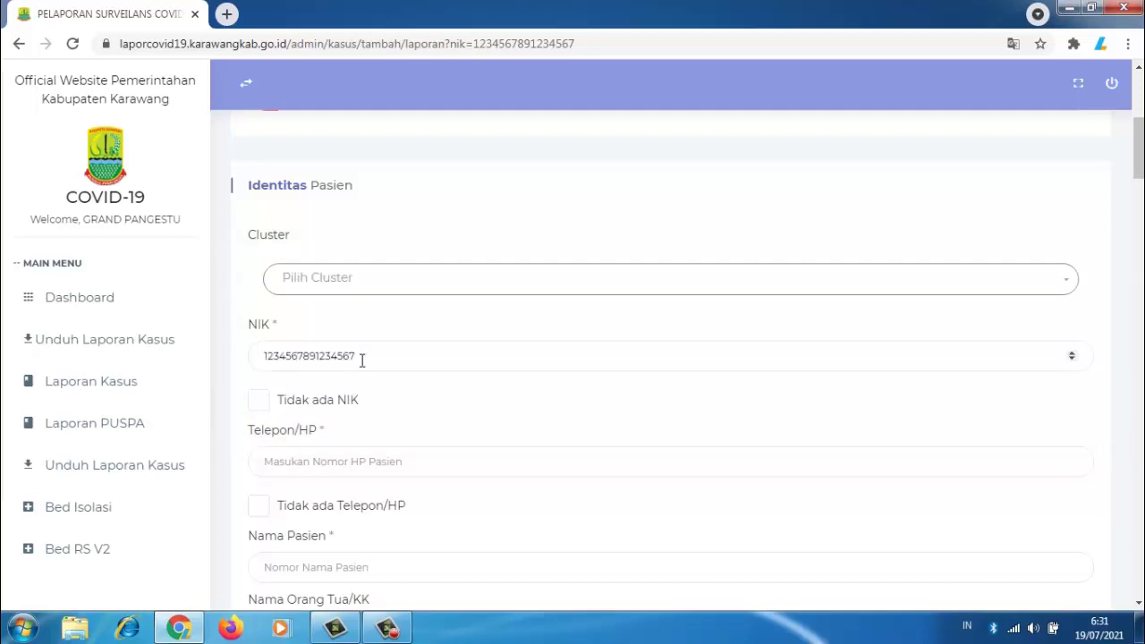
click(404, 463)
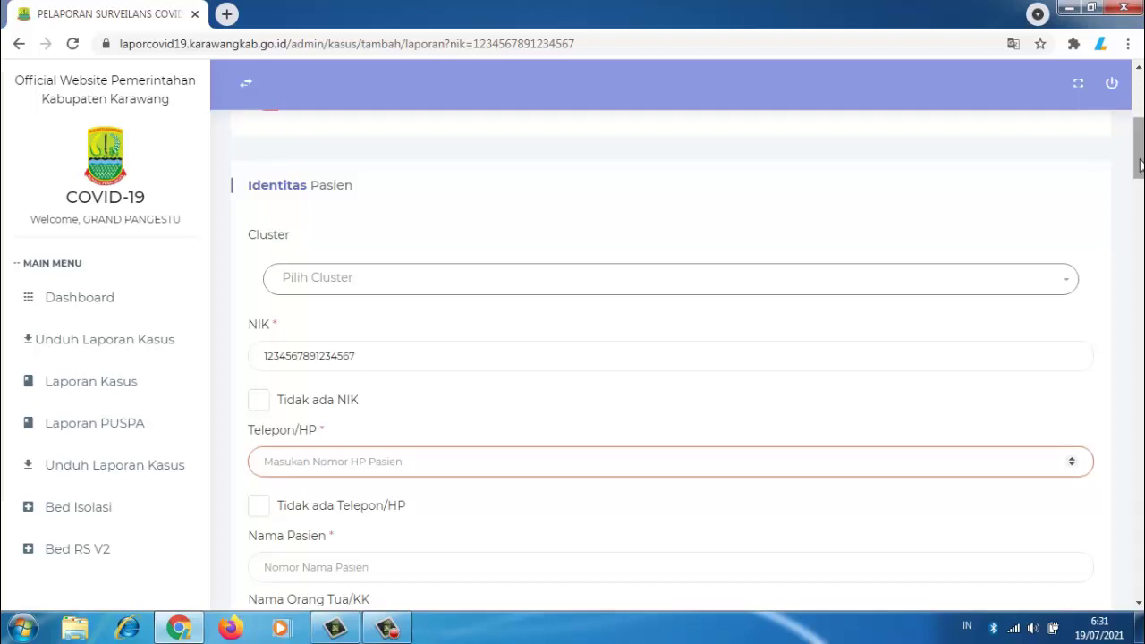
drag(1139, 164, 1140, 196)
click(366, 289)
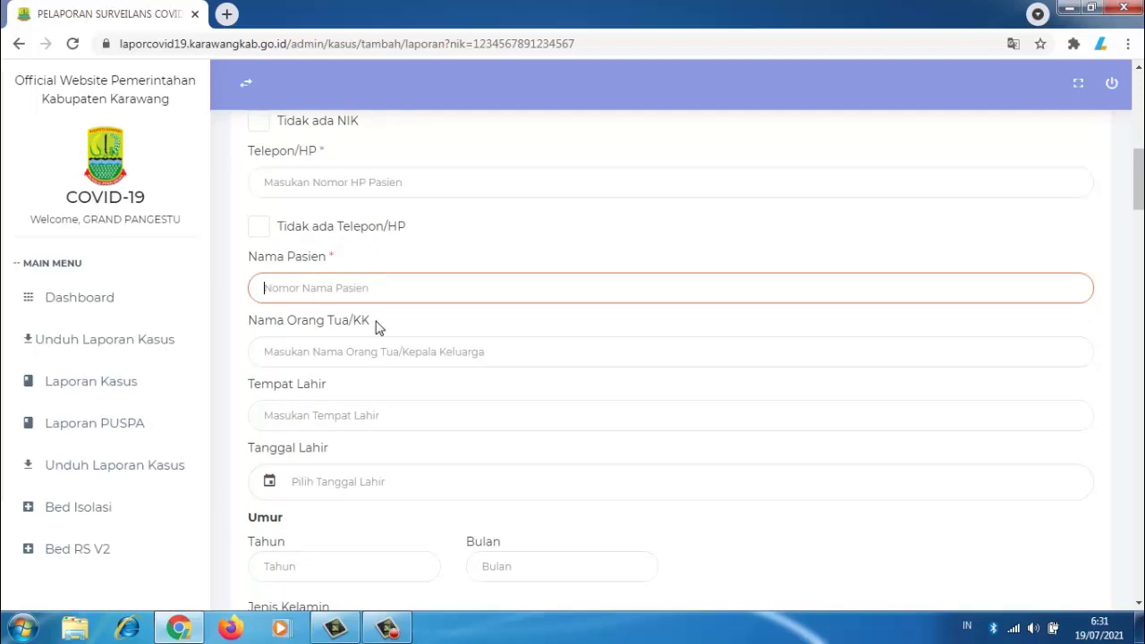
click(385, 352)
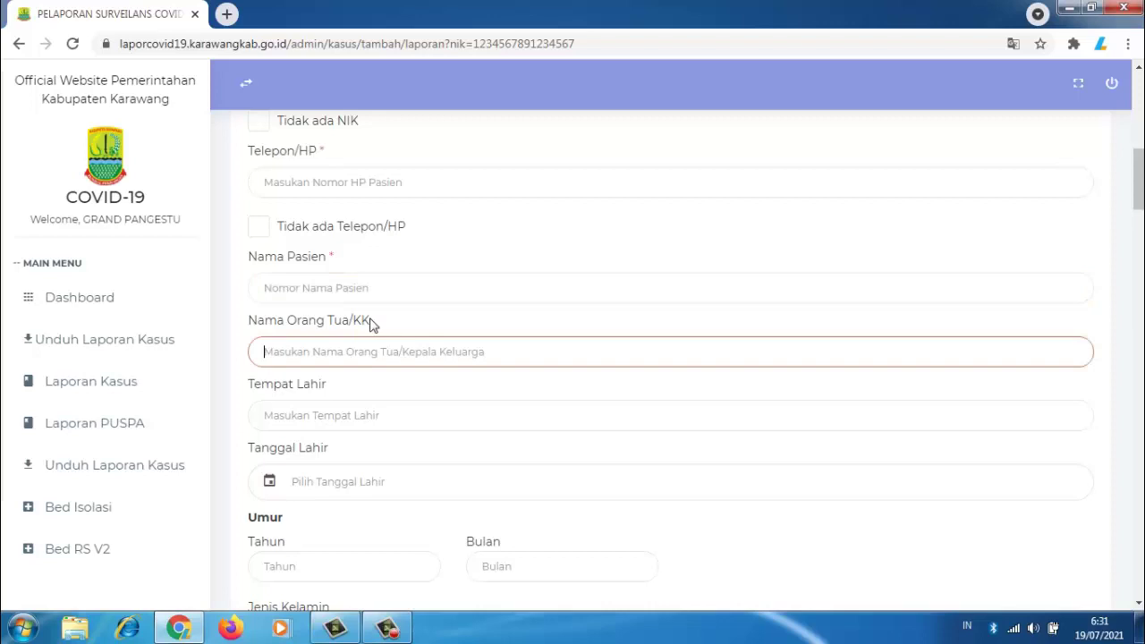
click(385, 416)
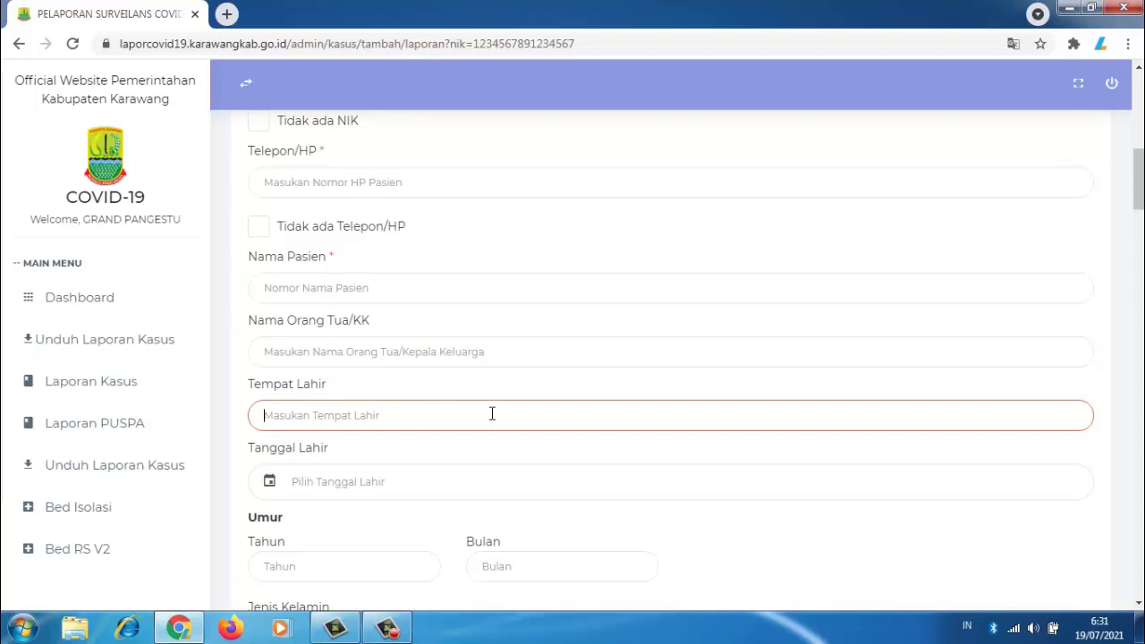
click(385, 482)
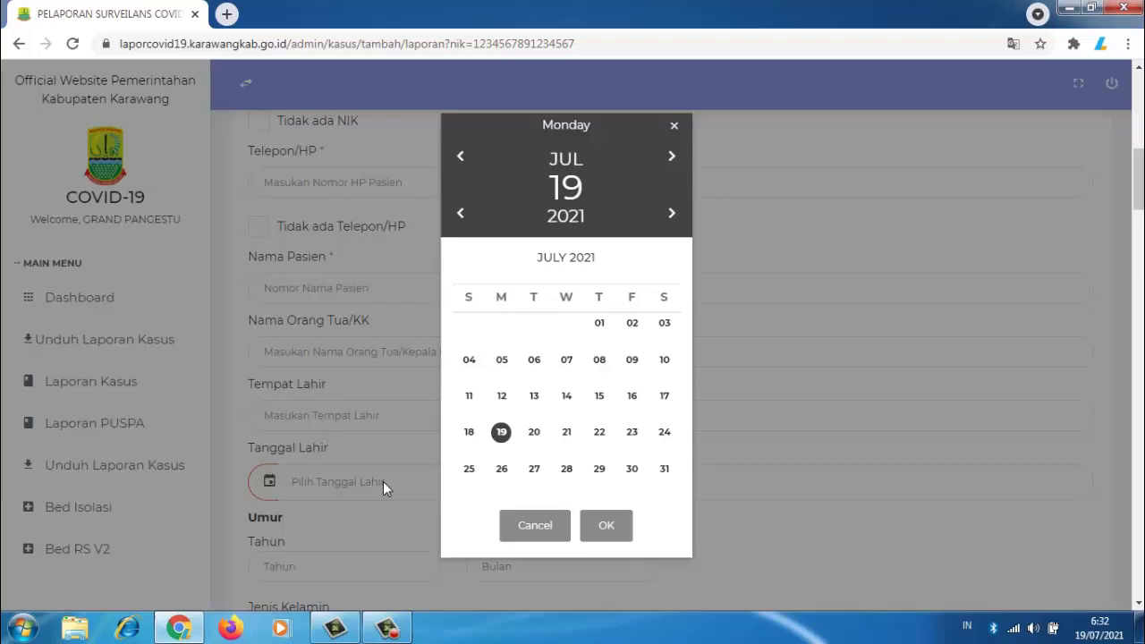
click(531, 528)
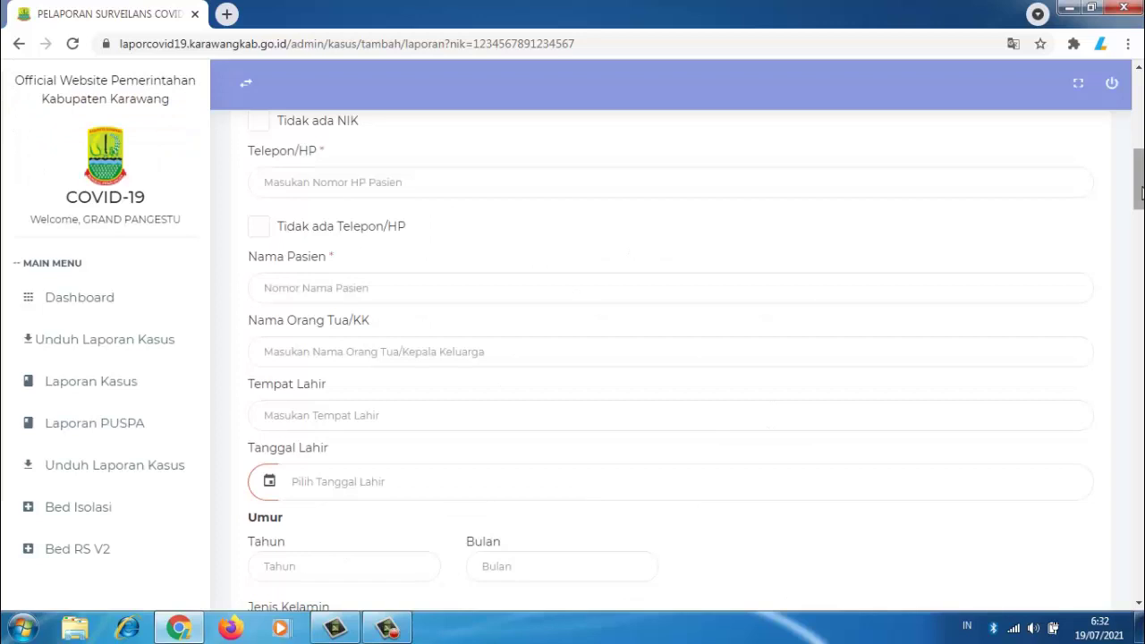
drag(1140, 189, 1140, 210)
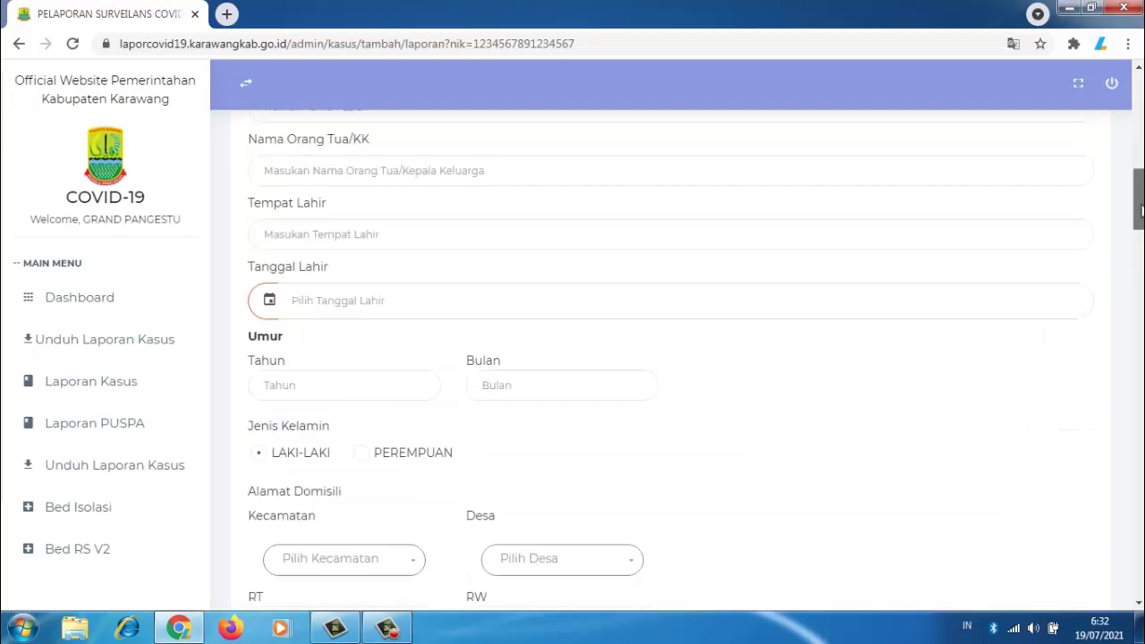
scroll(608, 294, down, 1)
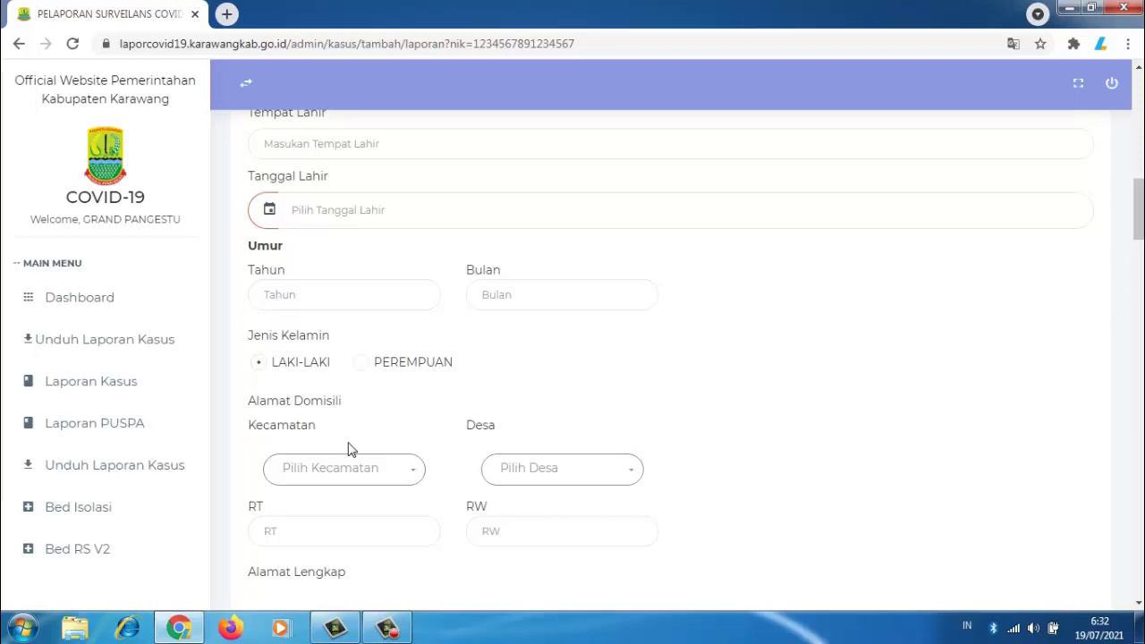
Step: Set the domicile Kecamatan to CIAMPEL, leaving Desa unselected
click(416, 477)
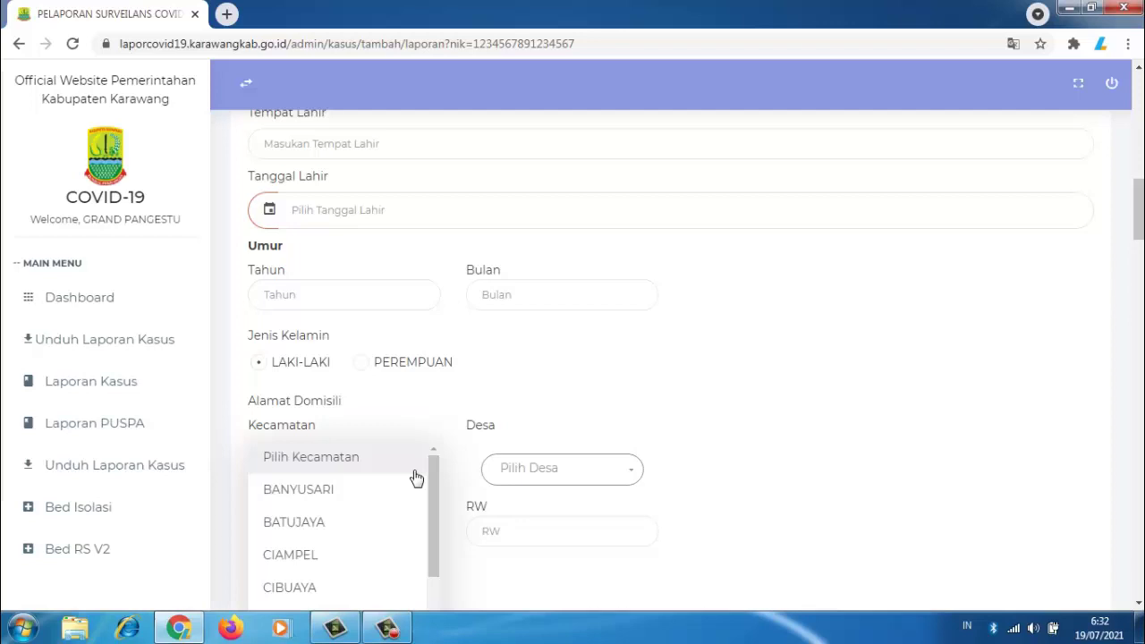
click(313, 563)
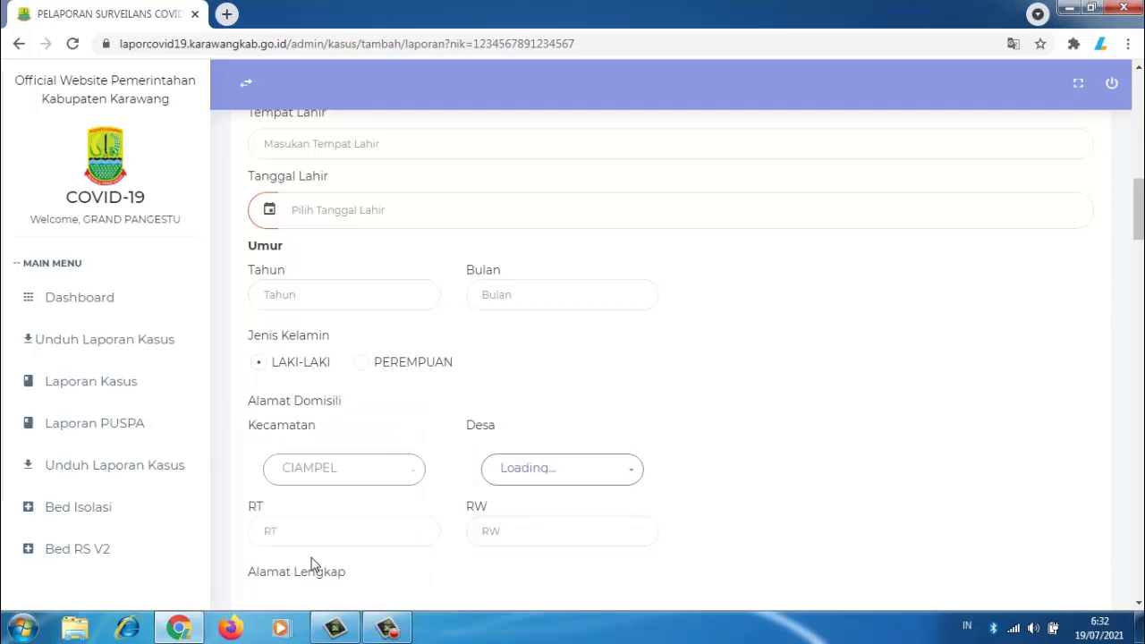
click(631, 477)
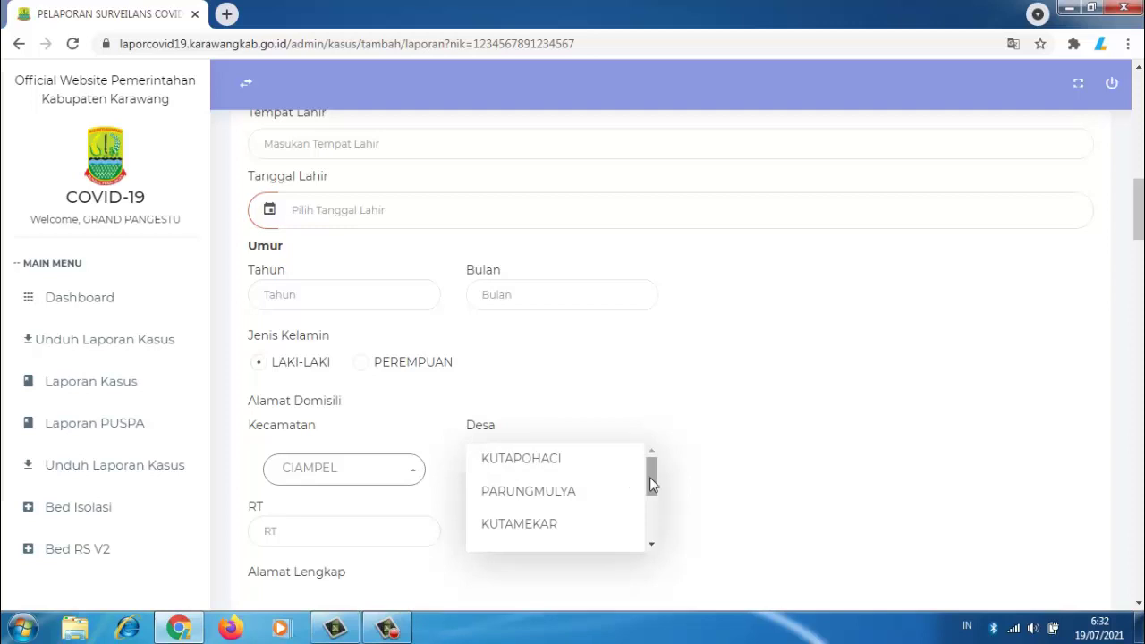
drag(651, 483, 766, 439)
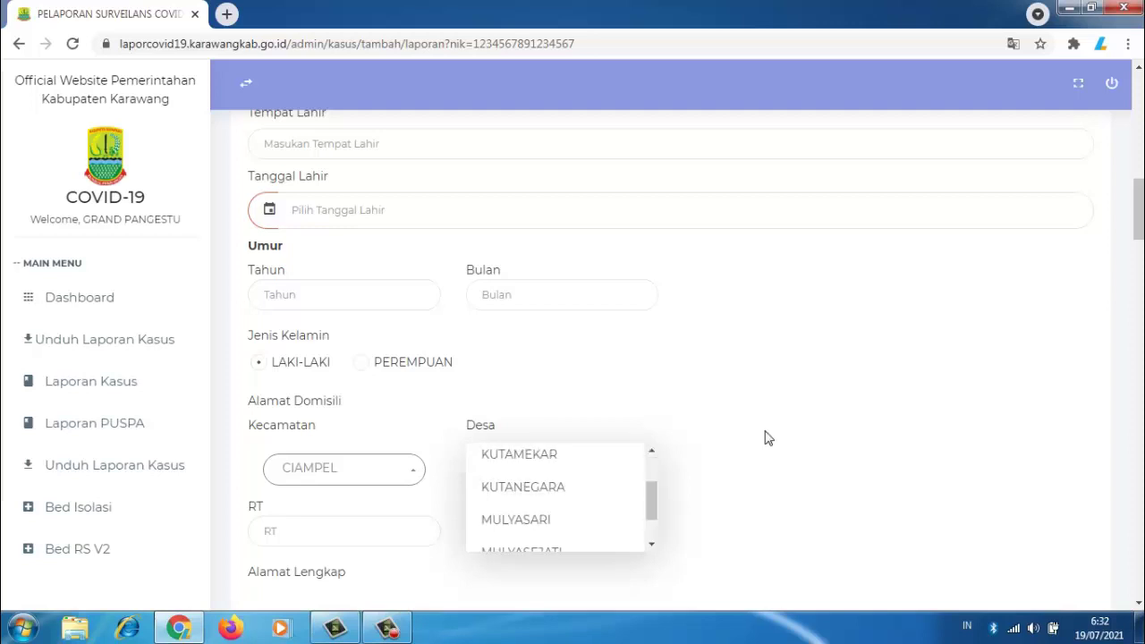
click(767, 438)
Step: Scroll down and step through the Alamat Lengkap, Latitude and Longitude fields
scroll(1139, 237, down, 1)
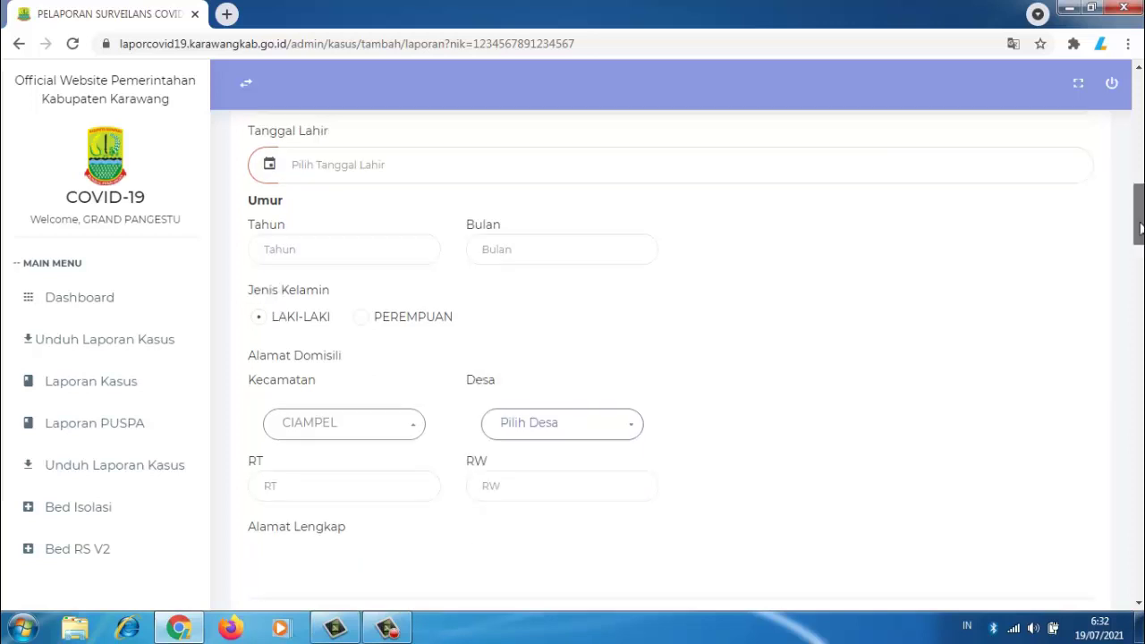
scroll(854, 246, down, 3)
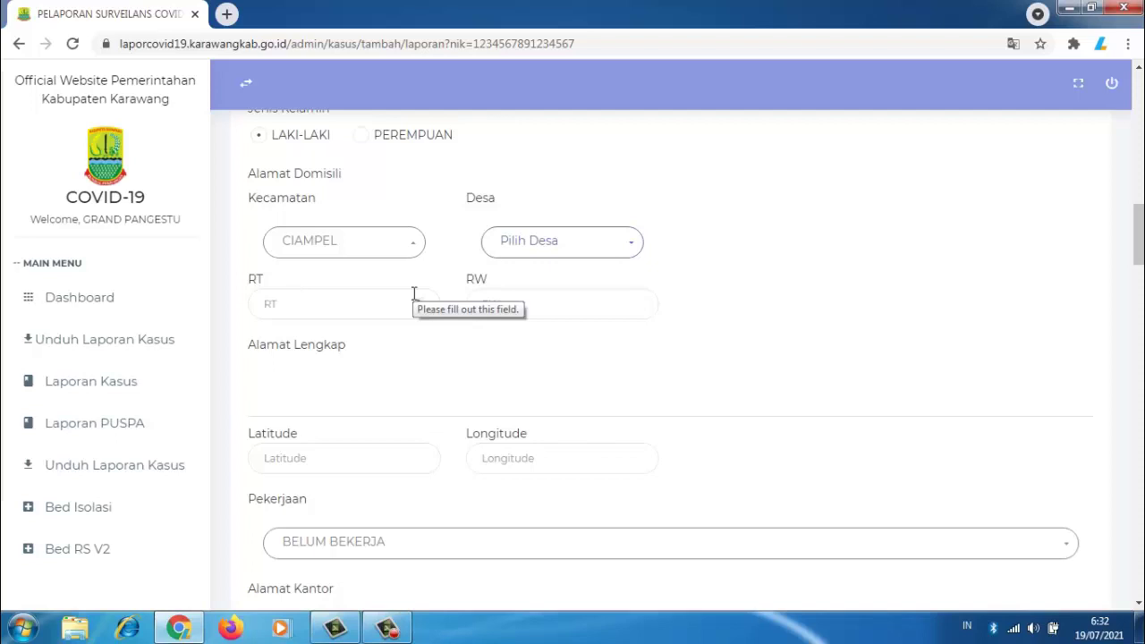
click(280, 399)
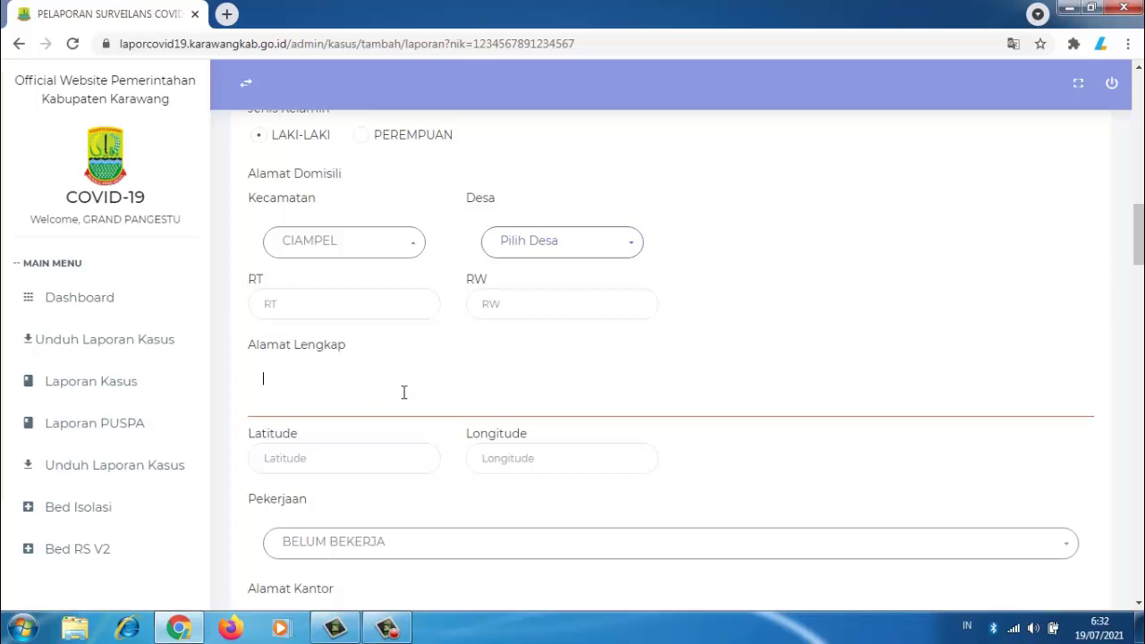
click(339, 453)
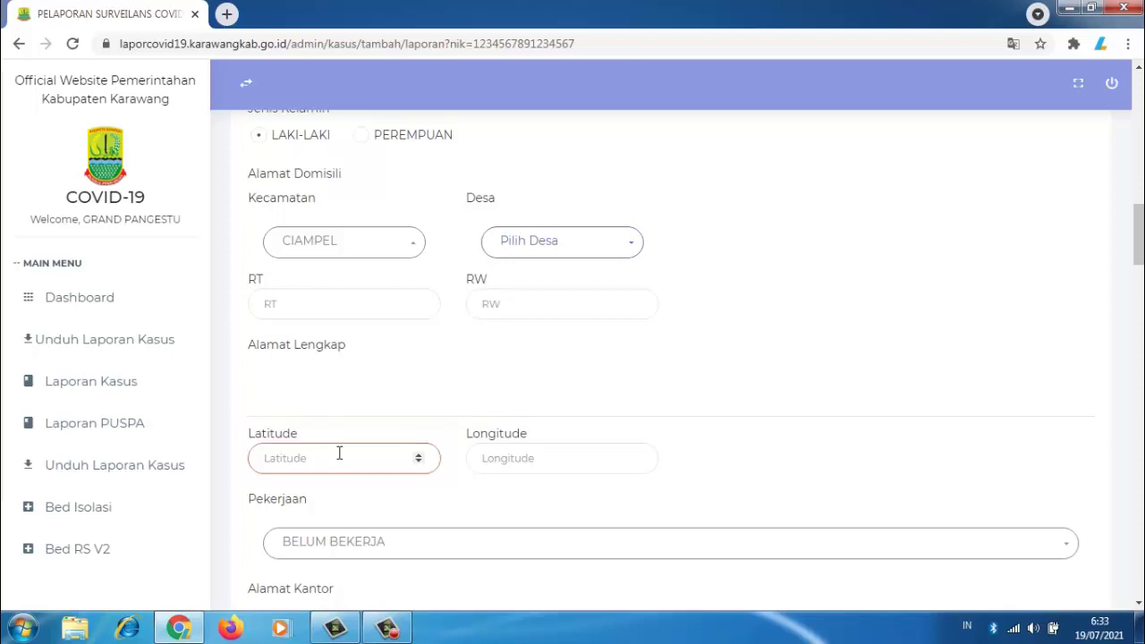
key(Tab)
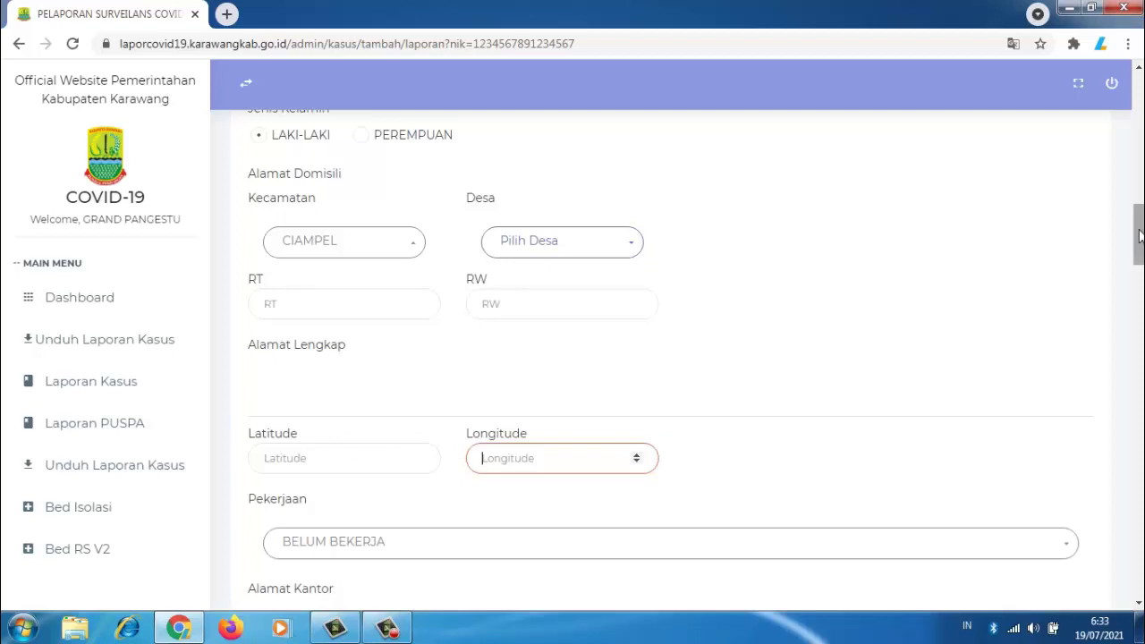
Step: Set Pekerjaan to BELUM BEKERJA and scroll down to Riwayat Kasus & Informasi Klinis
drag(1141, 236, 1141, 265)
scroll(981, 268, down, 1)
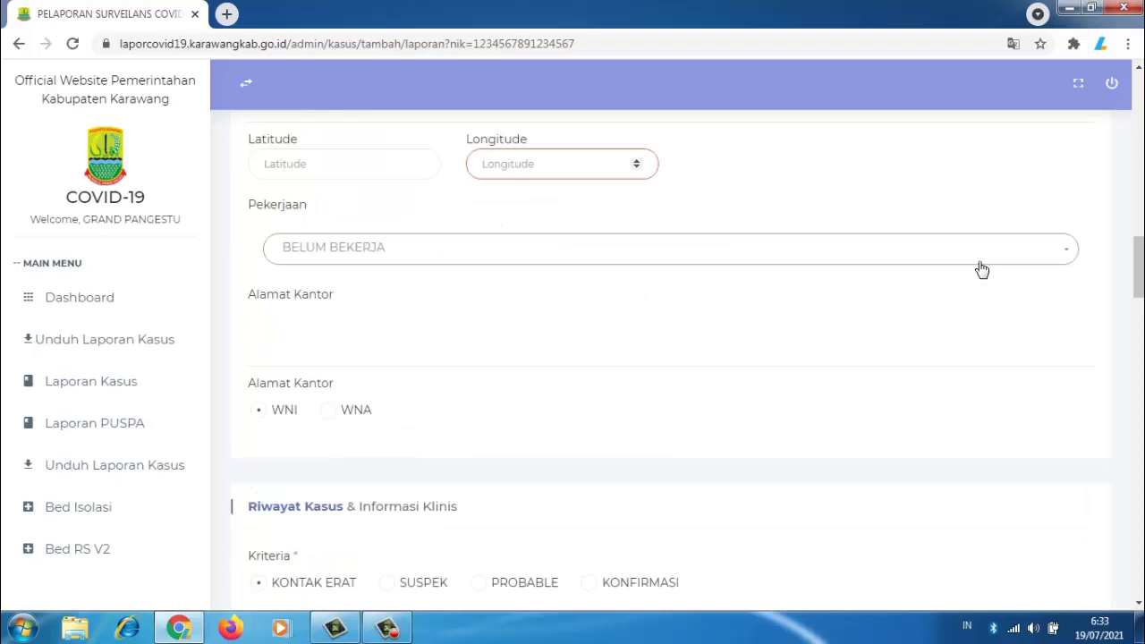
click(1062, 257)
click(1063, 252)
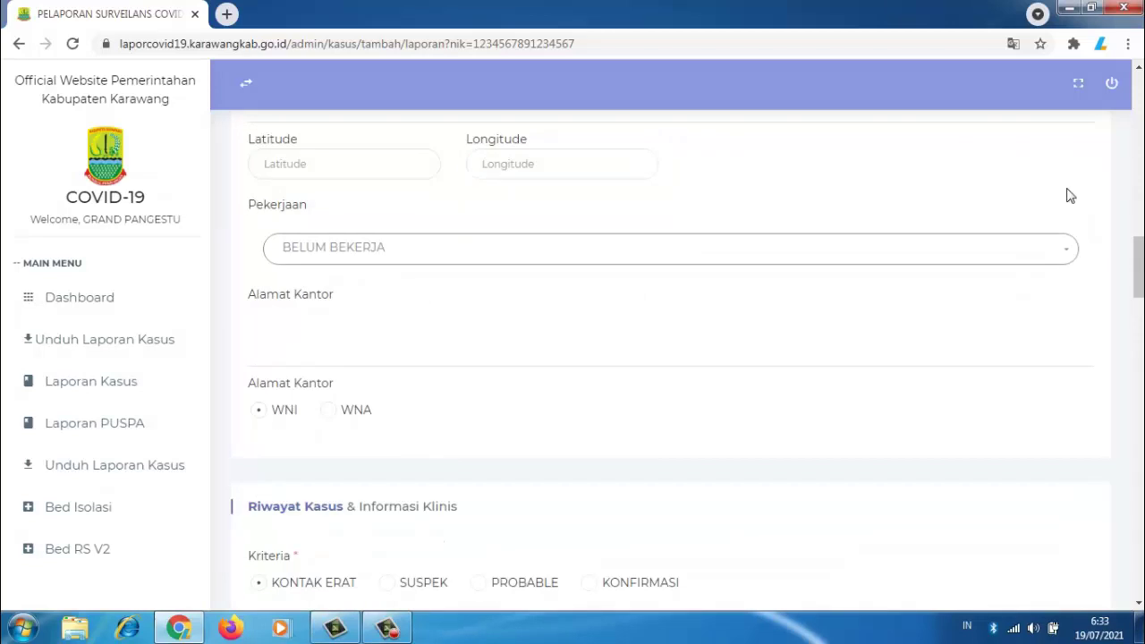
drag(1138, 255, 1138, 277)
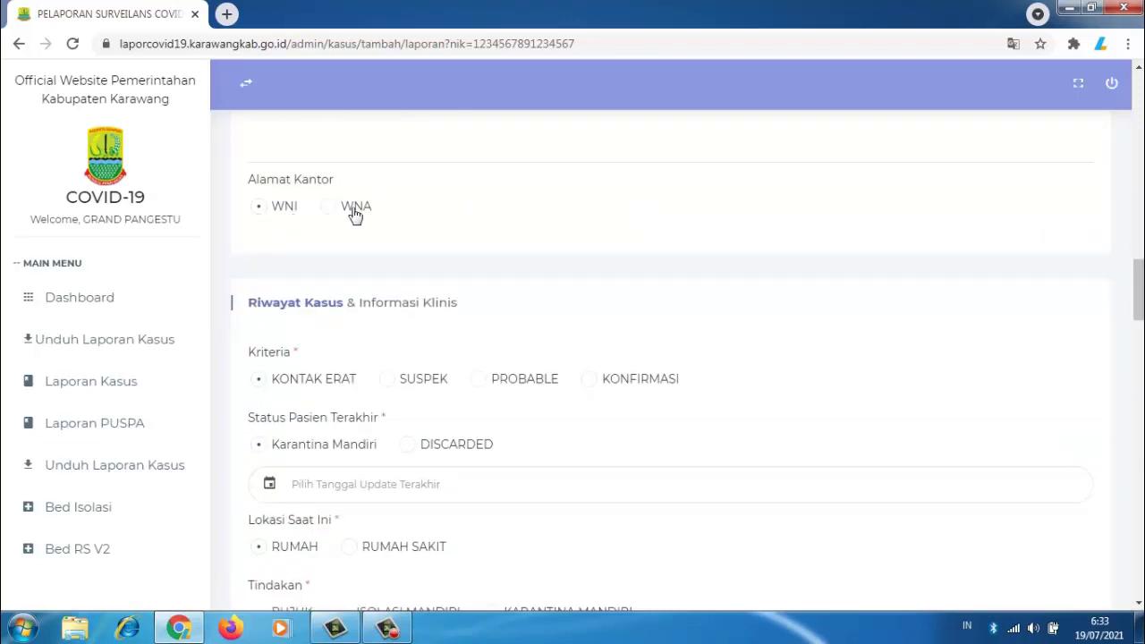
scroll(1138, 318, down, 1)
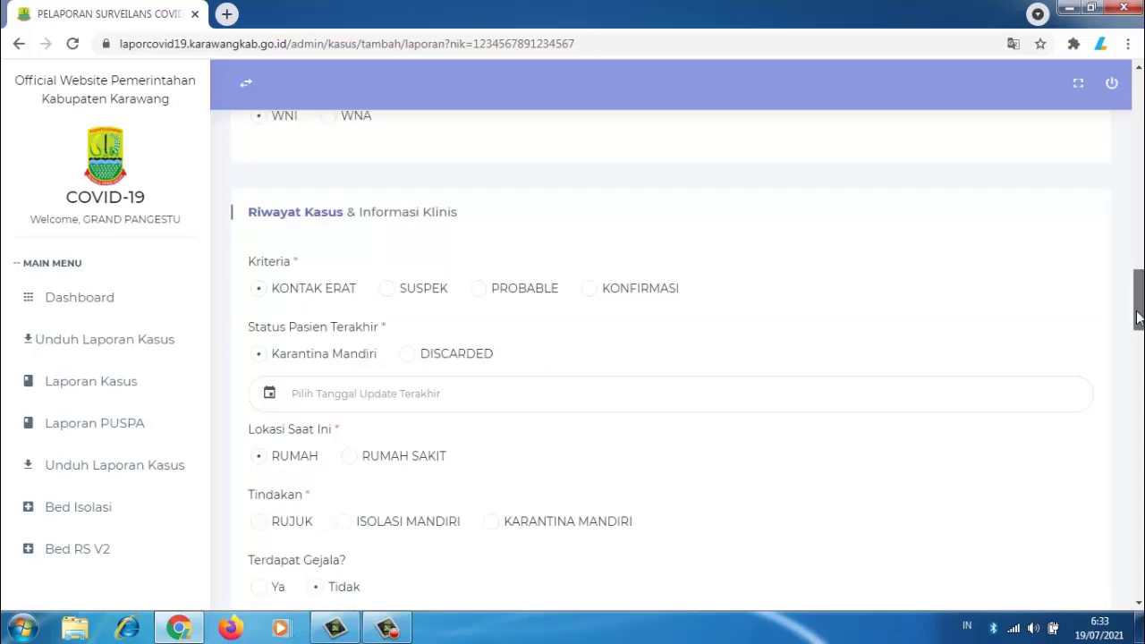
drag(1138, 318, 1137, 324)
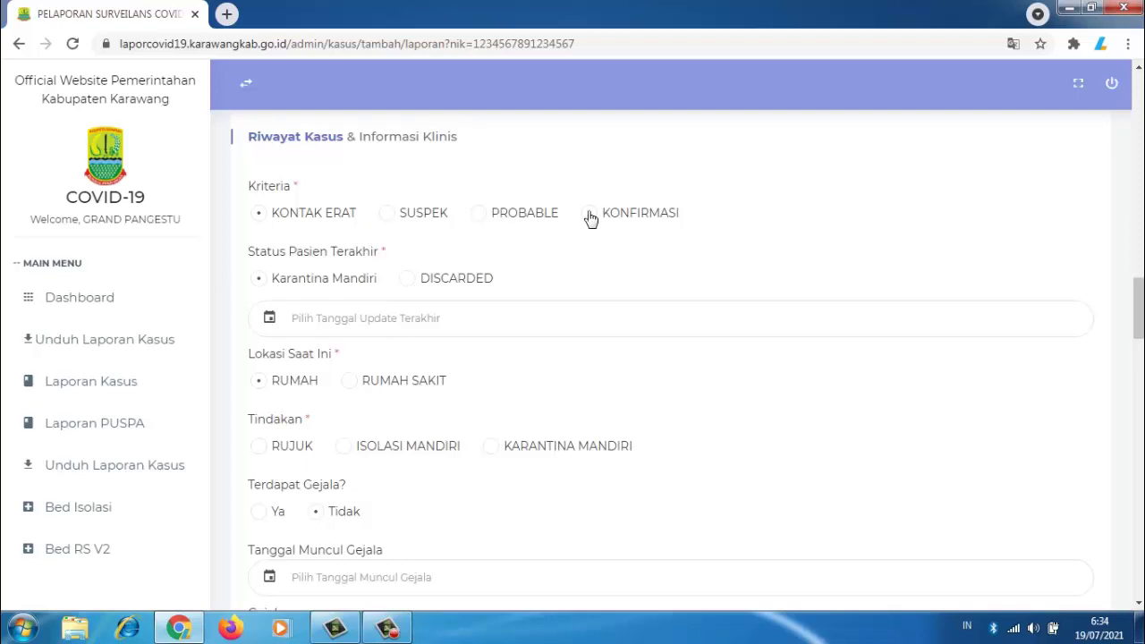
Step: Select KONFIRMASI as the case Kriteria
click(589, 216)
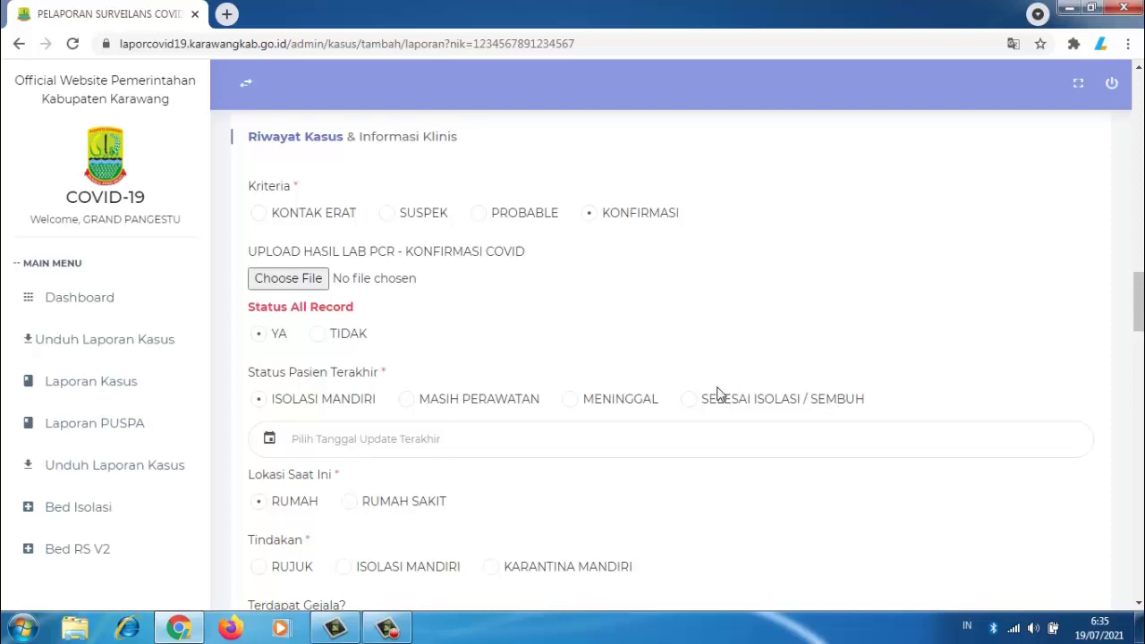
click(416, 441)
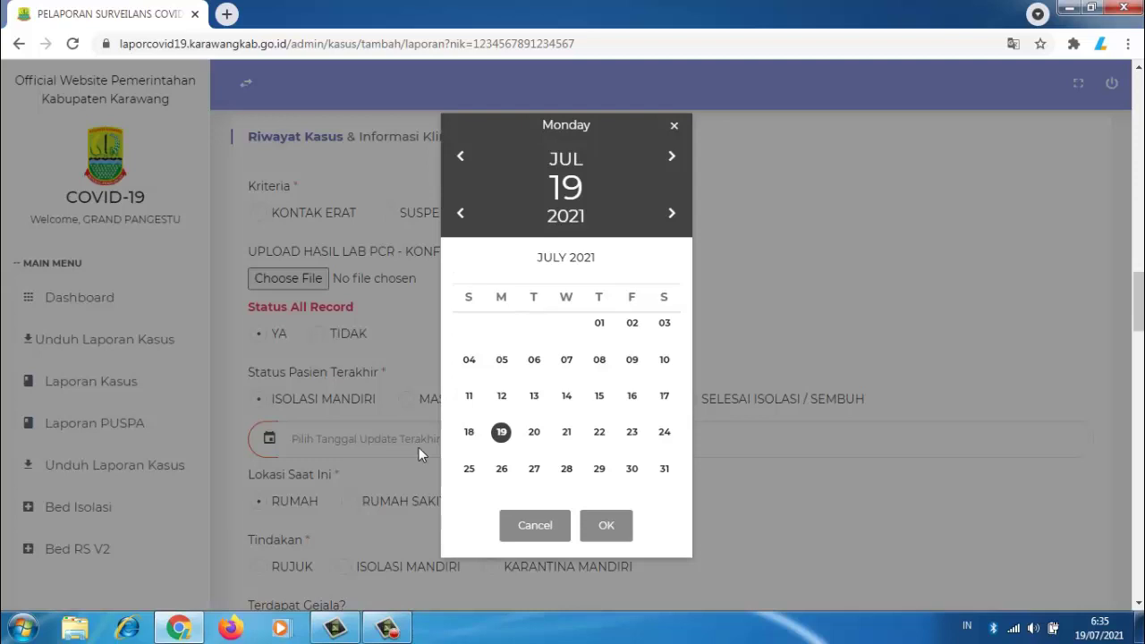
click(536, 526)
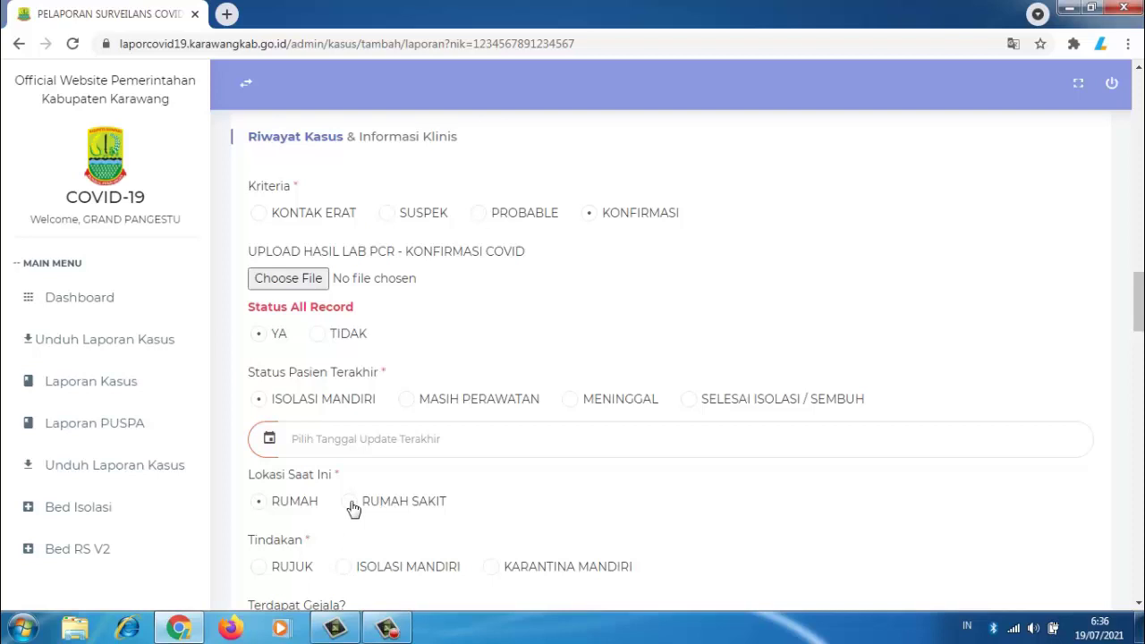
click(352, 503)
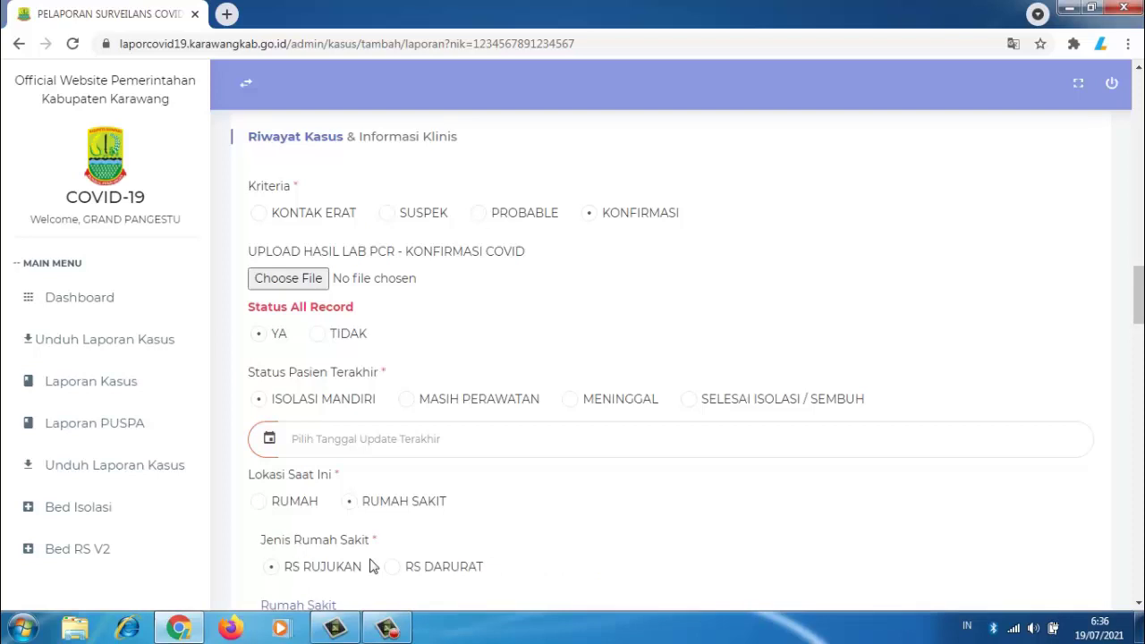
click(260, 503)
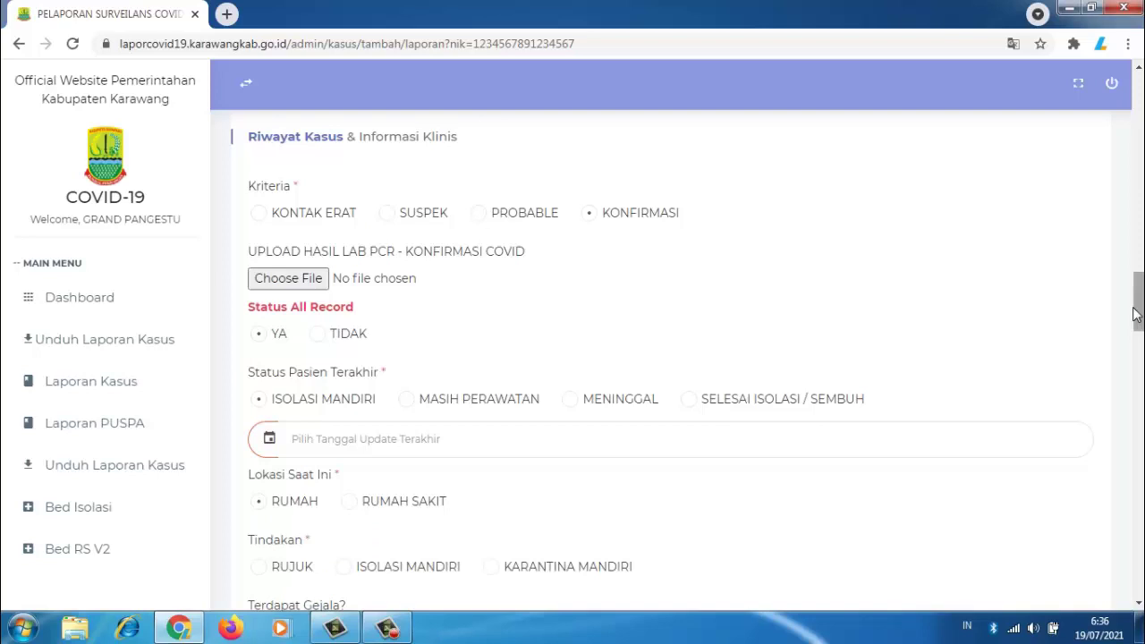
Step: Answer Ya to Terdapat Gejala, leaving Tanggal Muncul Gejala empty, and scroll toward Kondisi Penyerta
scroll(758, 284, down, 3)
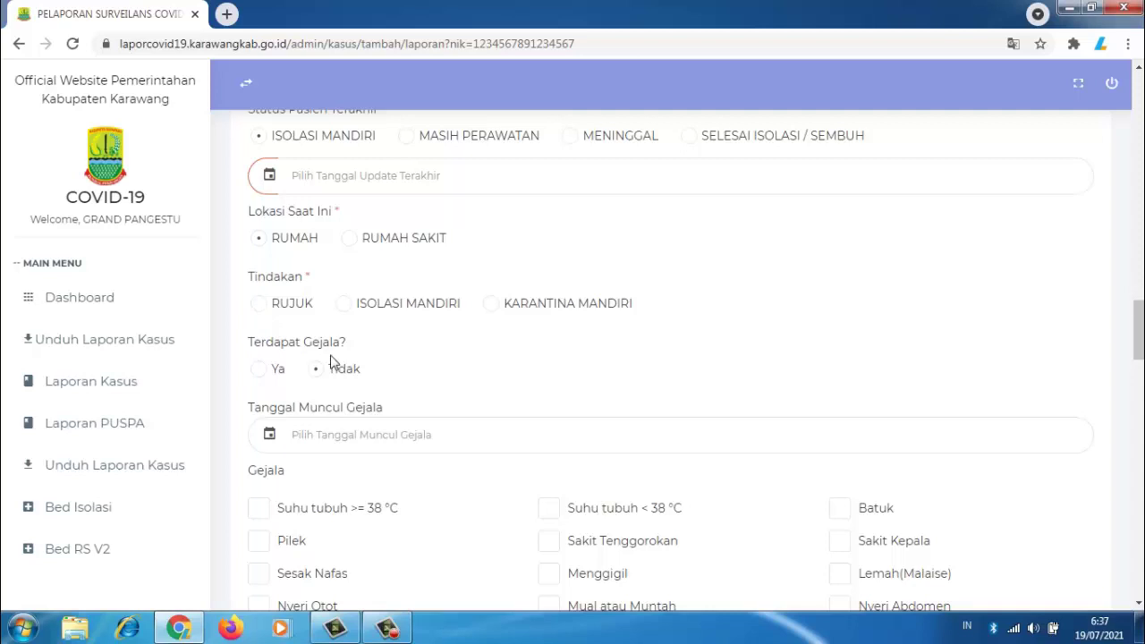
click(262, 380)
click(416, 437)
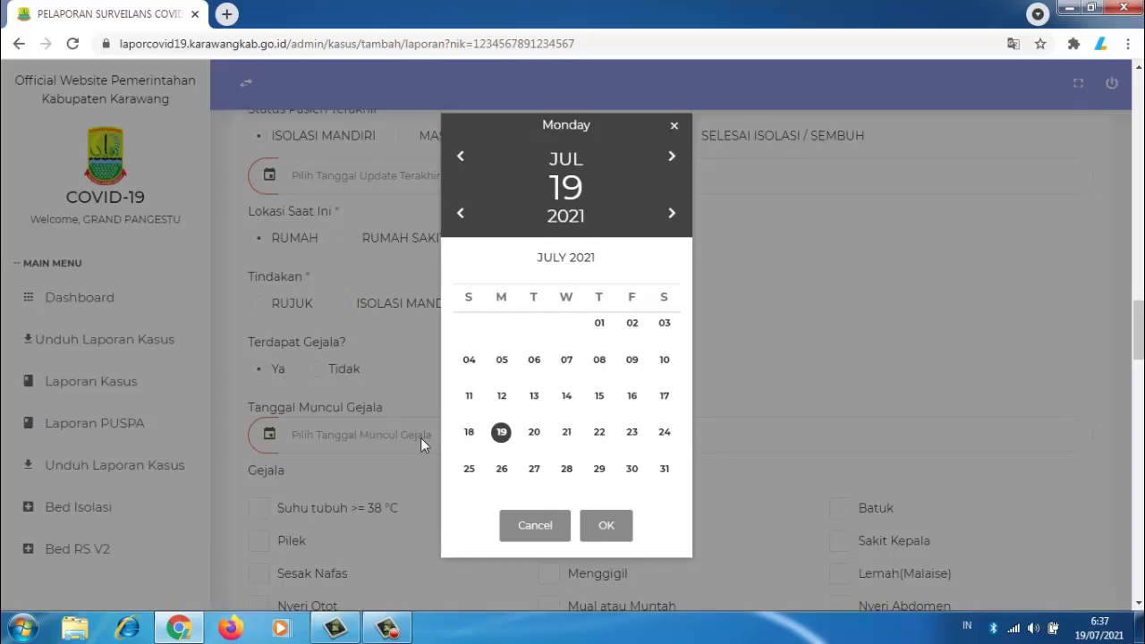
click(534, 525)
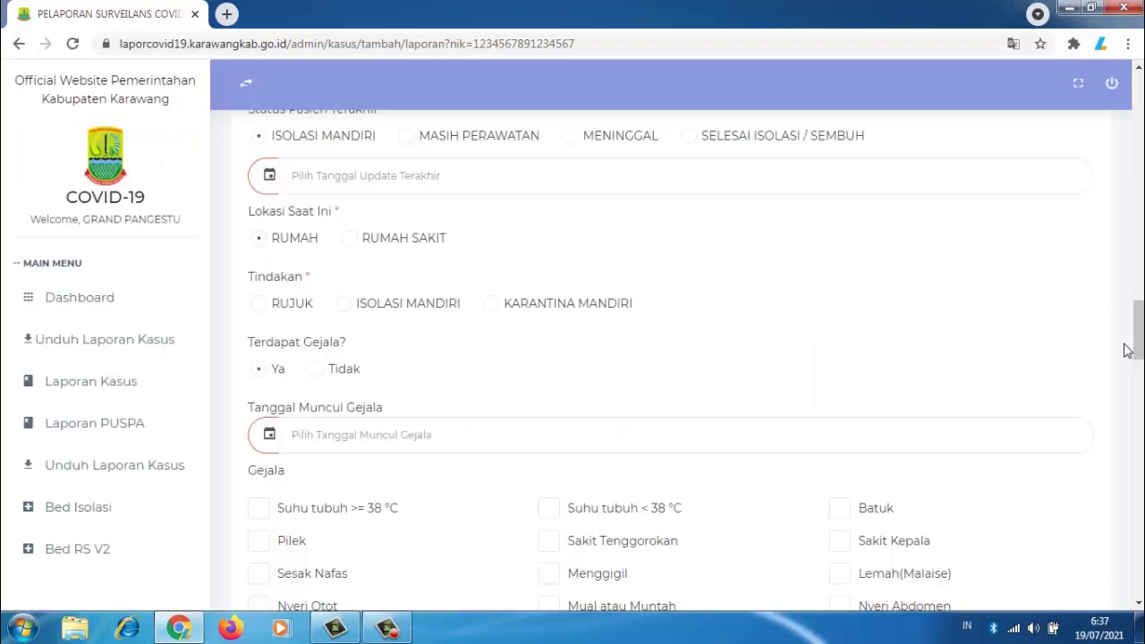
drag(1140, 343, 1140, 367)
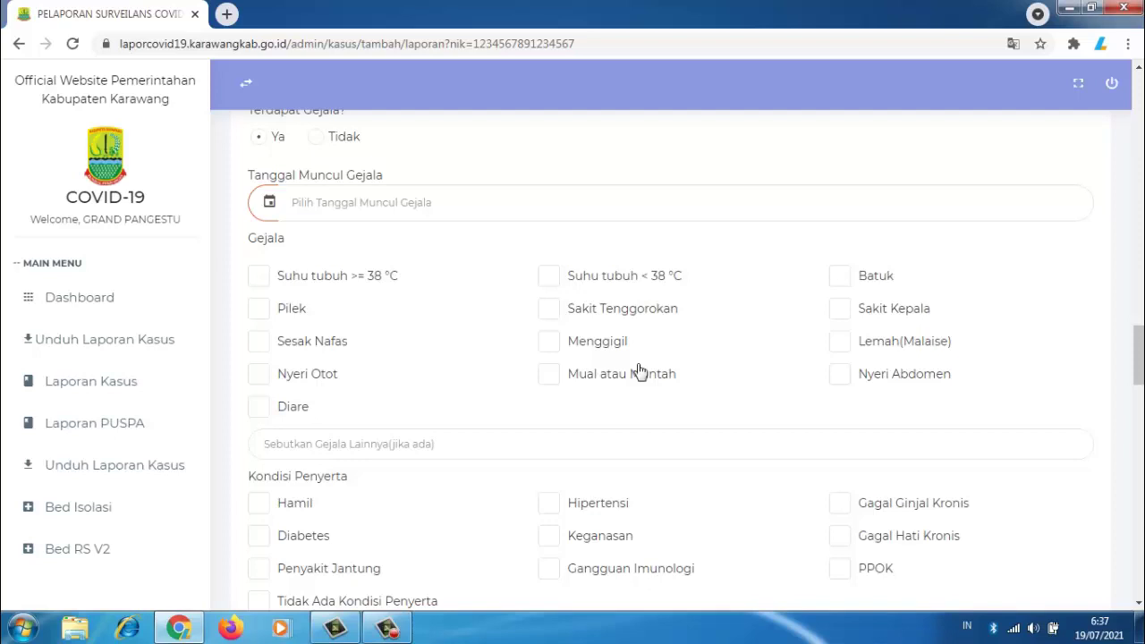
Step: Visit the other symptoms and other comorbid conditions fields, leaving them blank
click(442, 443)
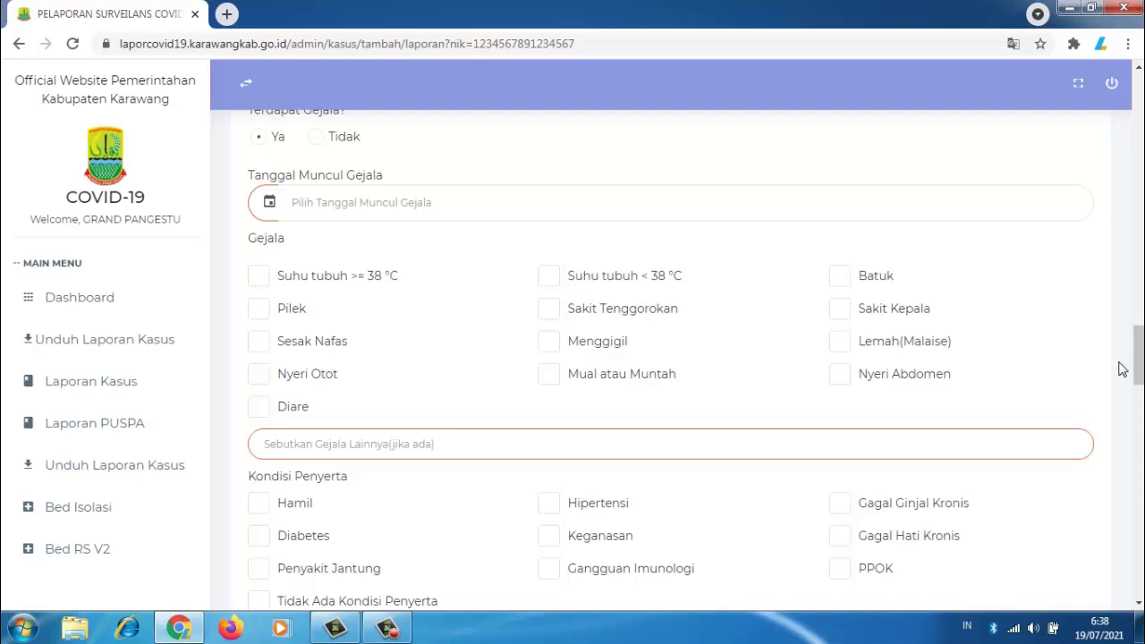
scroll(1129, 369, down, 1)
drag(1140, 370, 1141, 391)
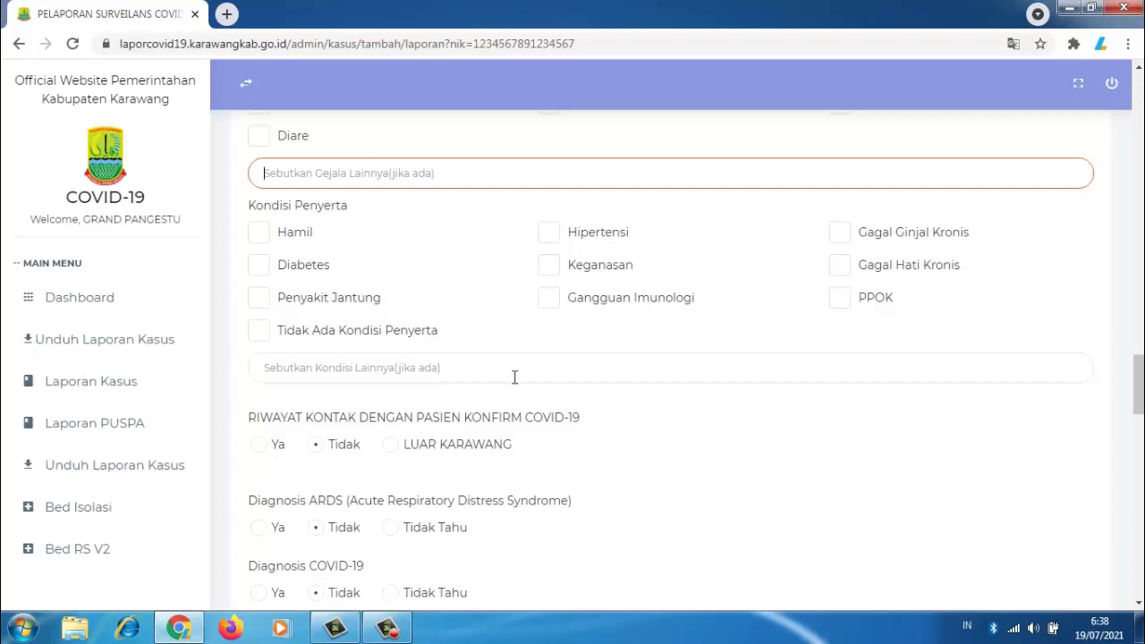
click(460, 371)
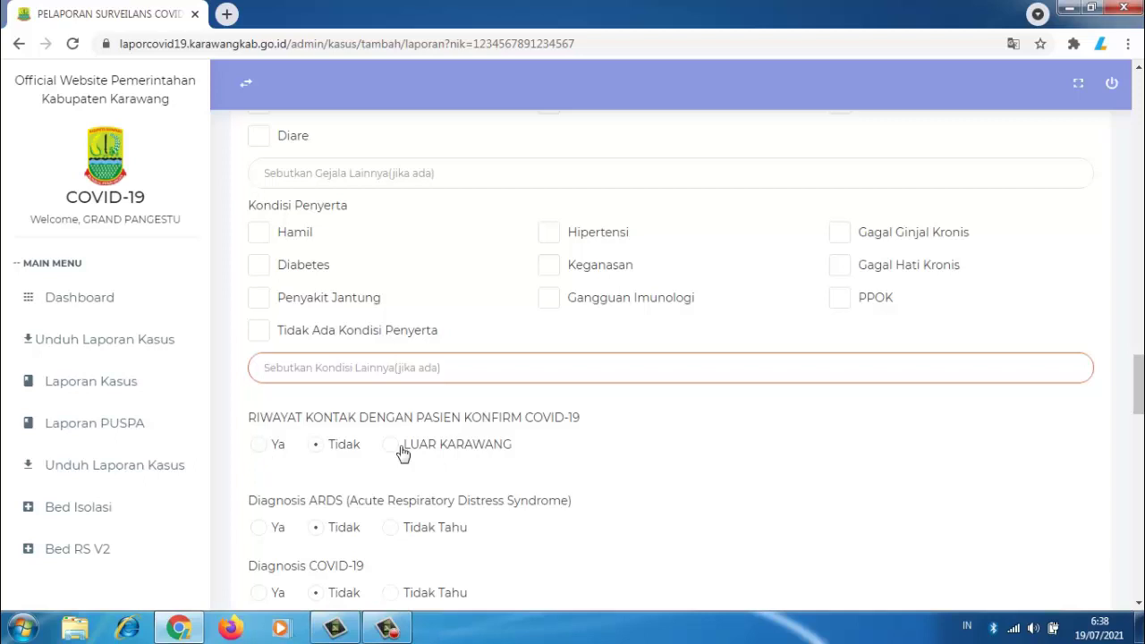
Step: Try Tidak and LUAR KARAWANG for confirmed-patient contact history, settling on Ya
click(259, 446)
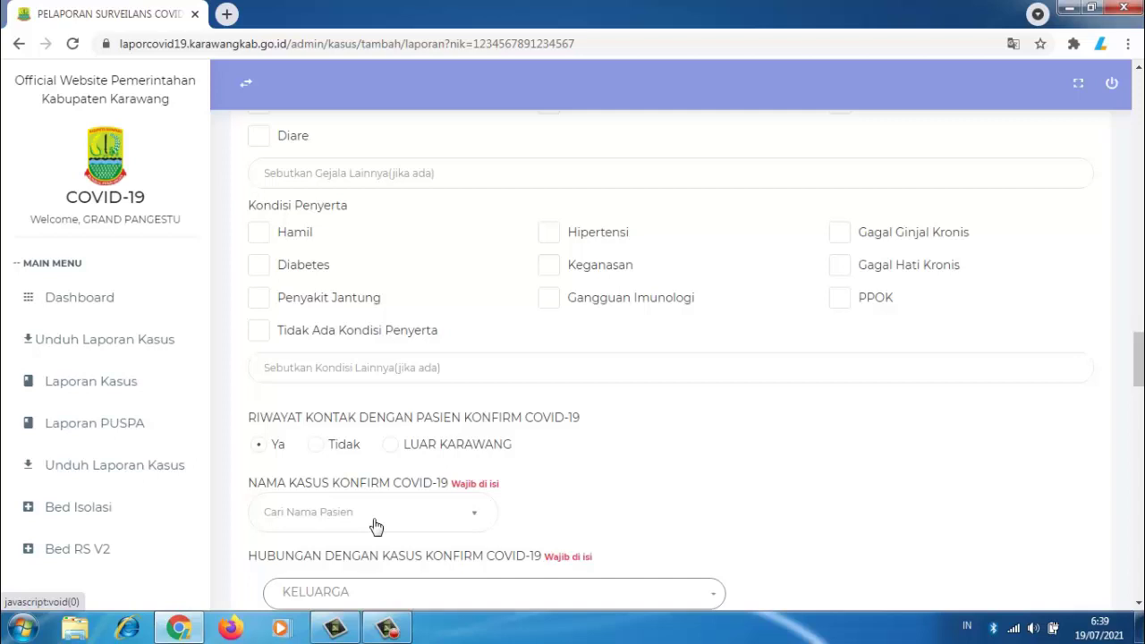
click(317, 447)
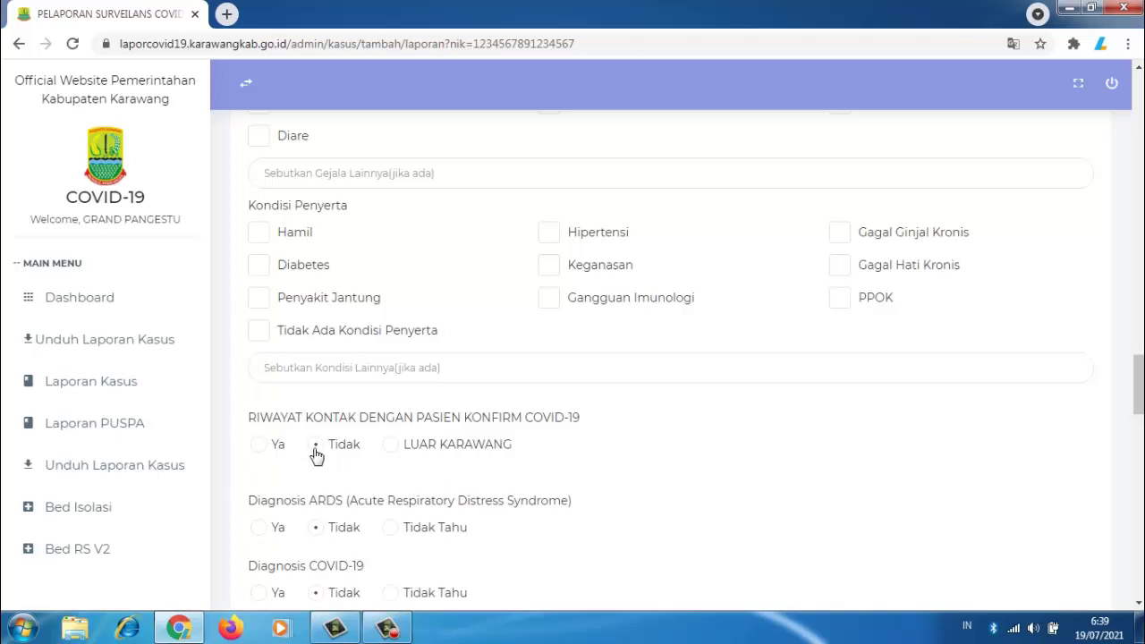
click(391, 446)
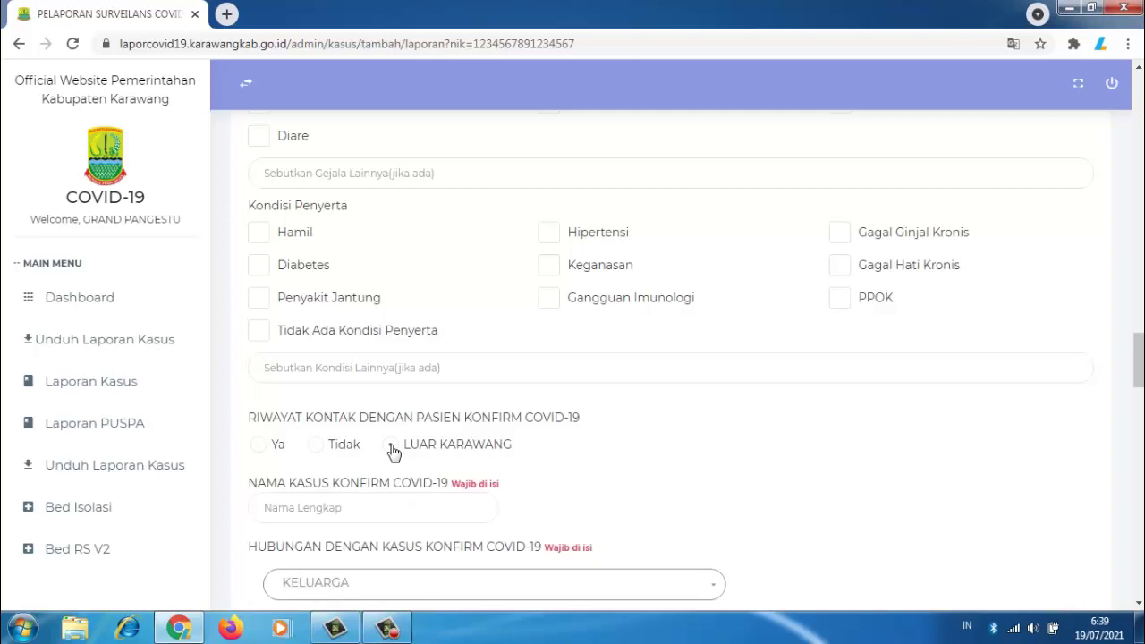
click(343, 507)
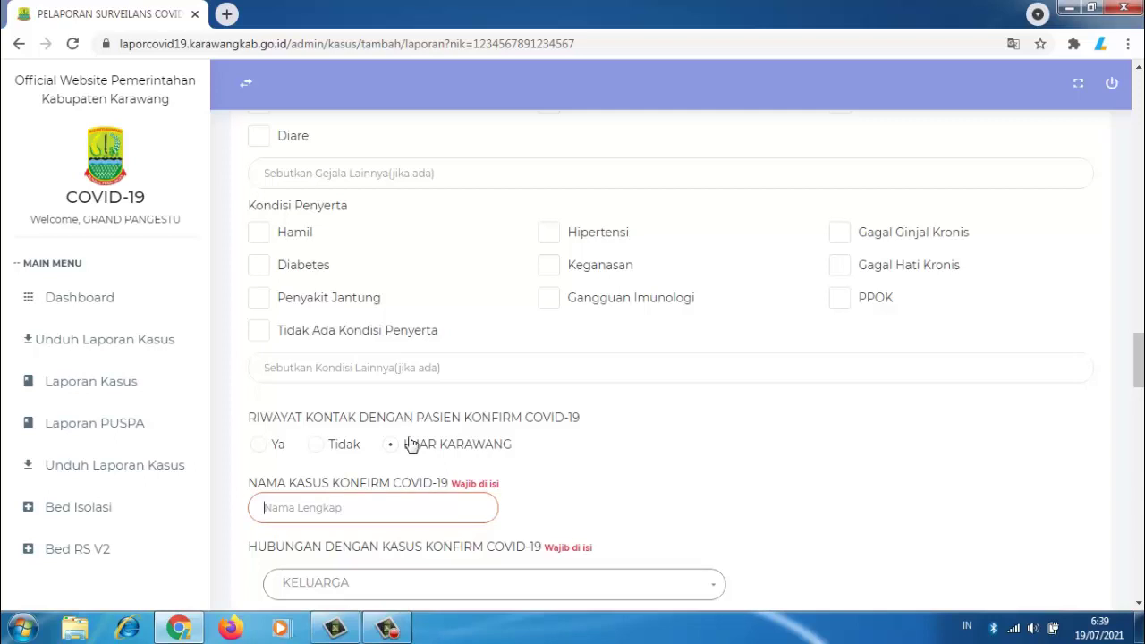
click(261, 446)
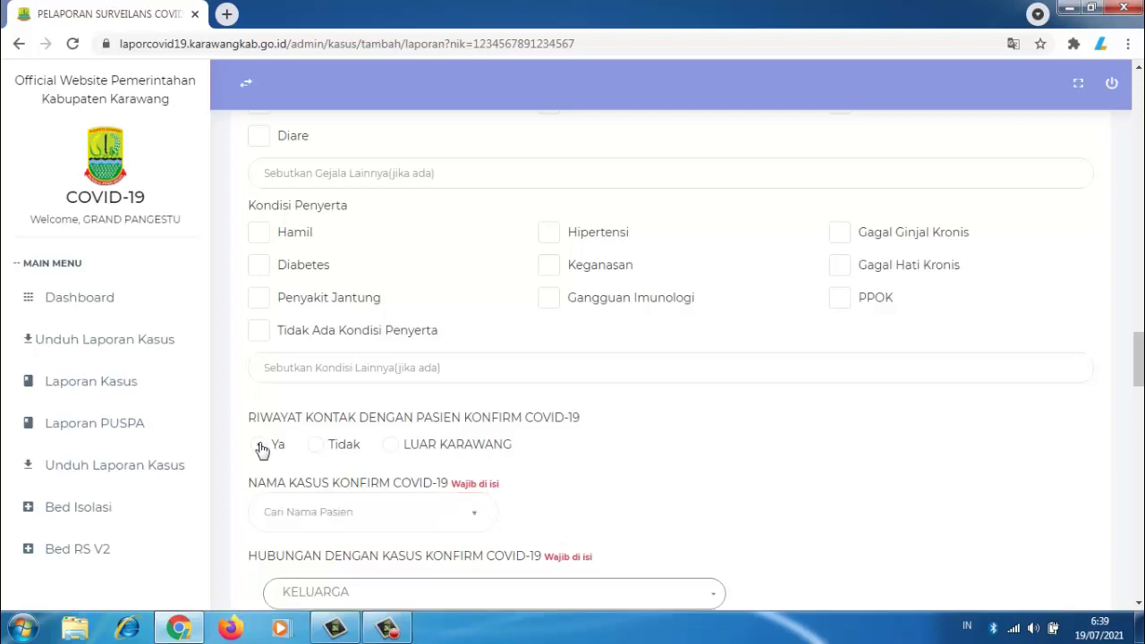
click(439, 516)
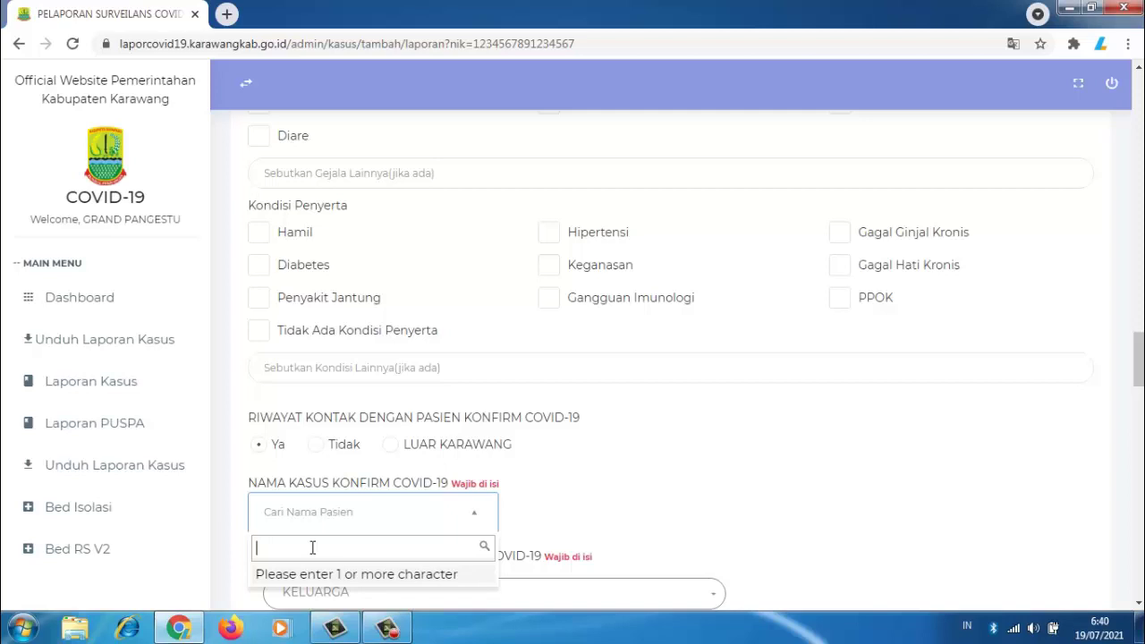
text(budi)
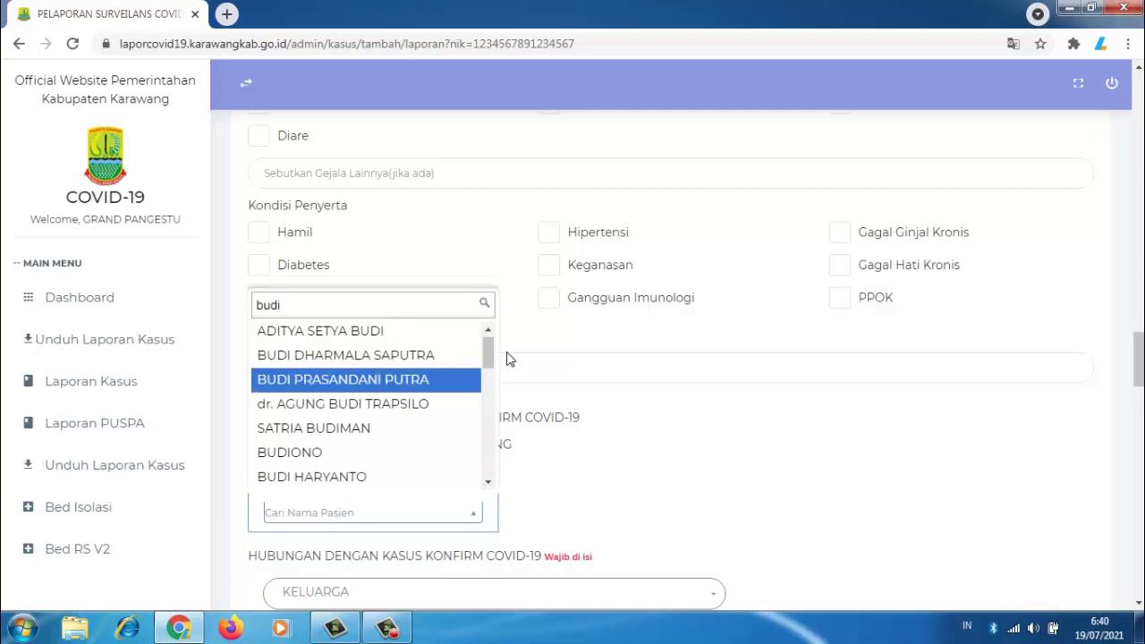
mouse_move(488, 354)
mouse_down()
mouse_move(488, 467)
mouse_move(490, 349)
mouse_up()
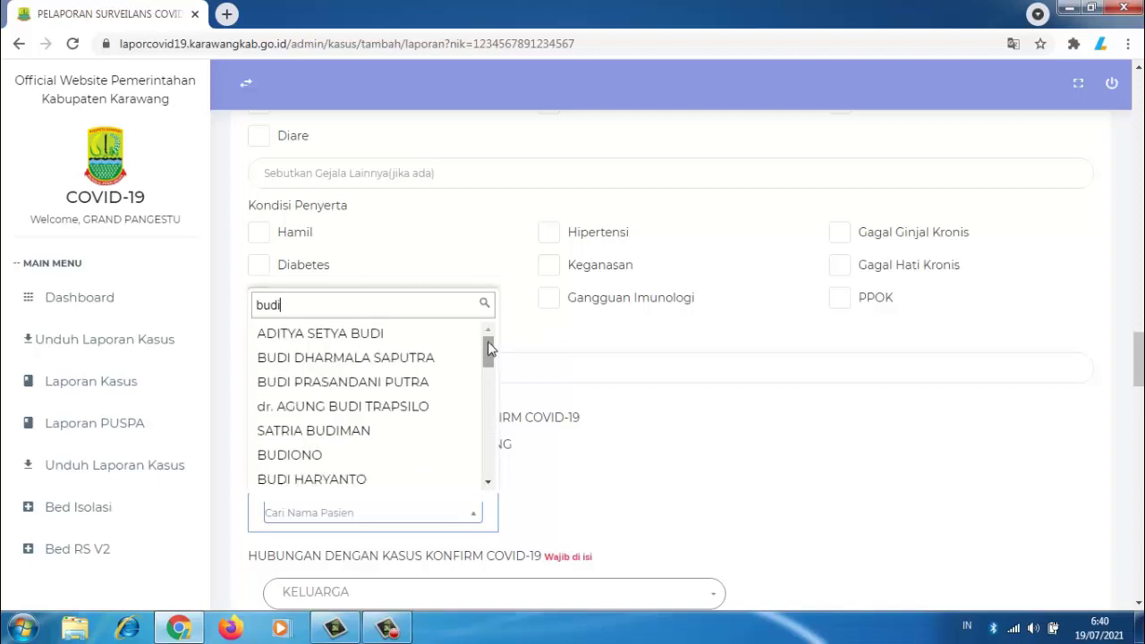
click(629, 458)
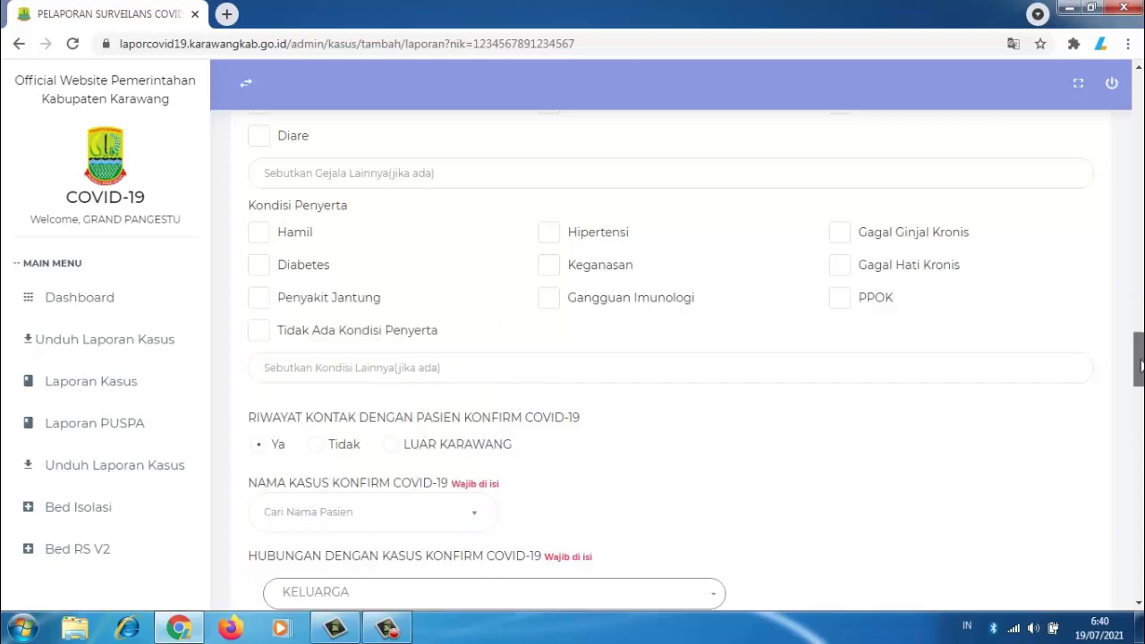
drag(1140, 365, 1140, 398)
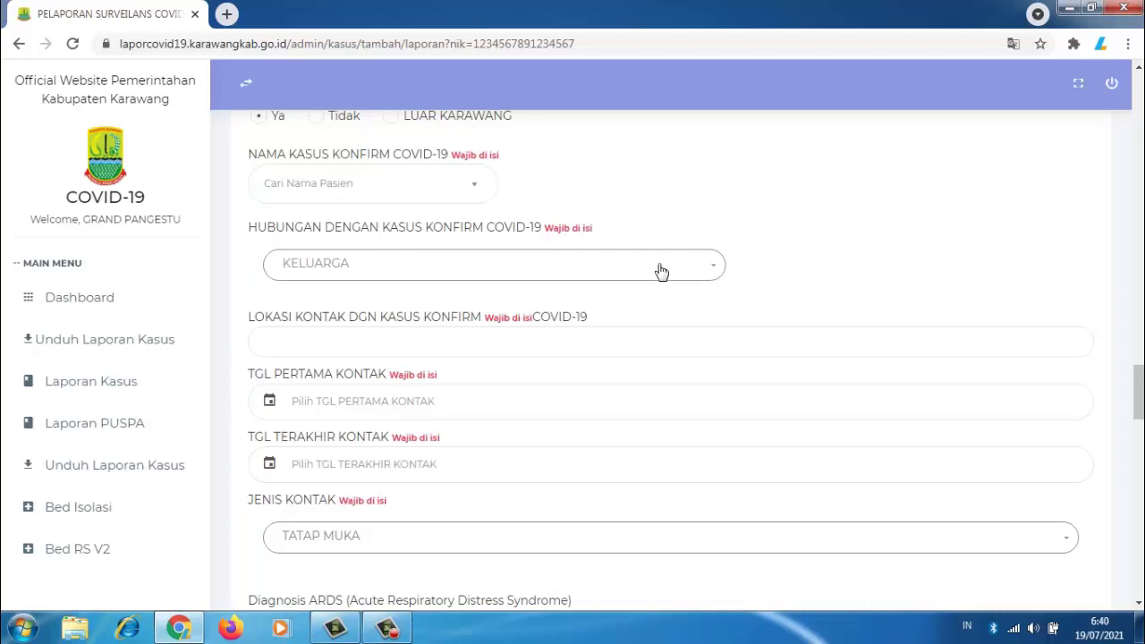
click(714, 272)
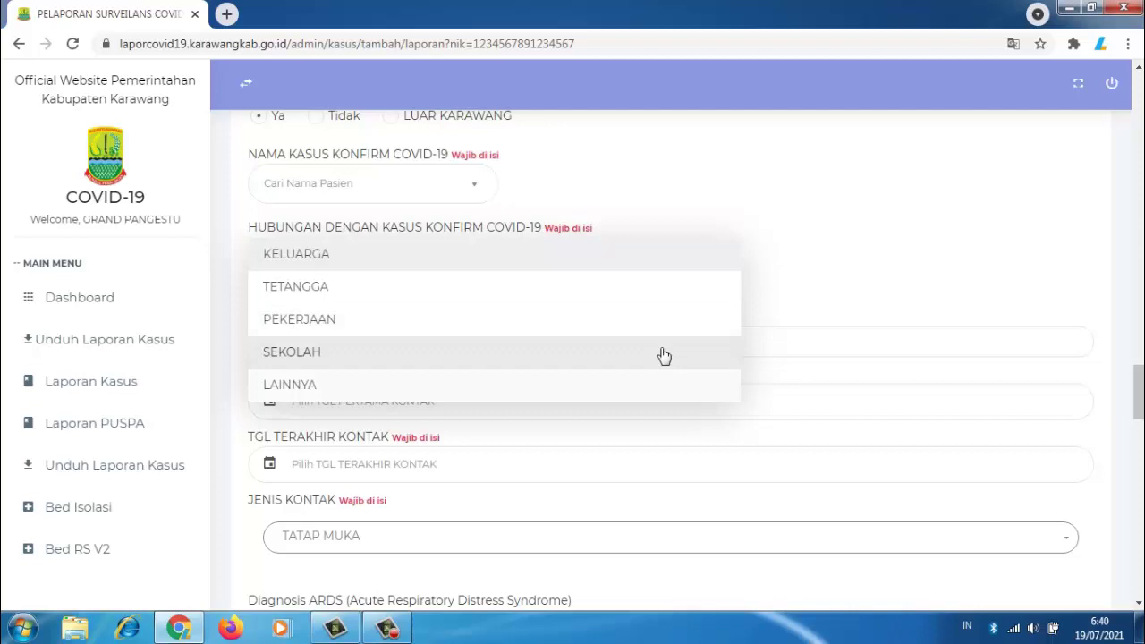
click(857, 296)
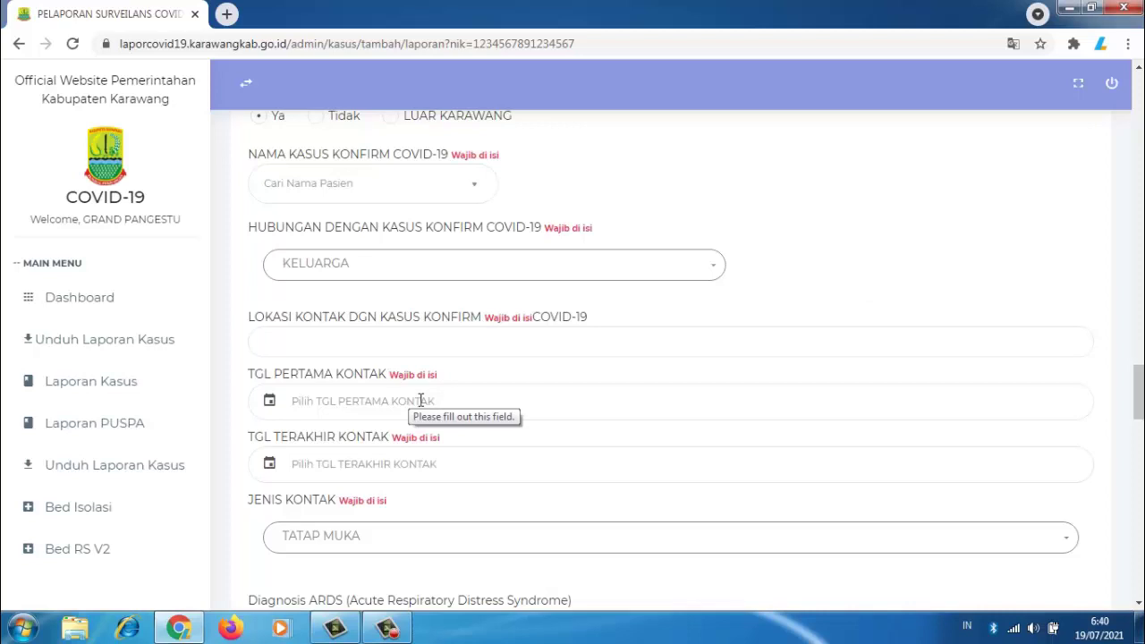
click(407, 468)
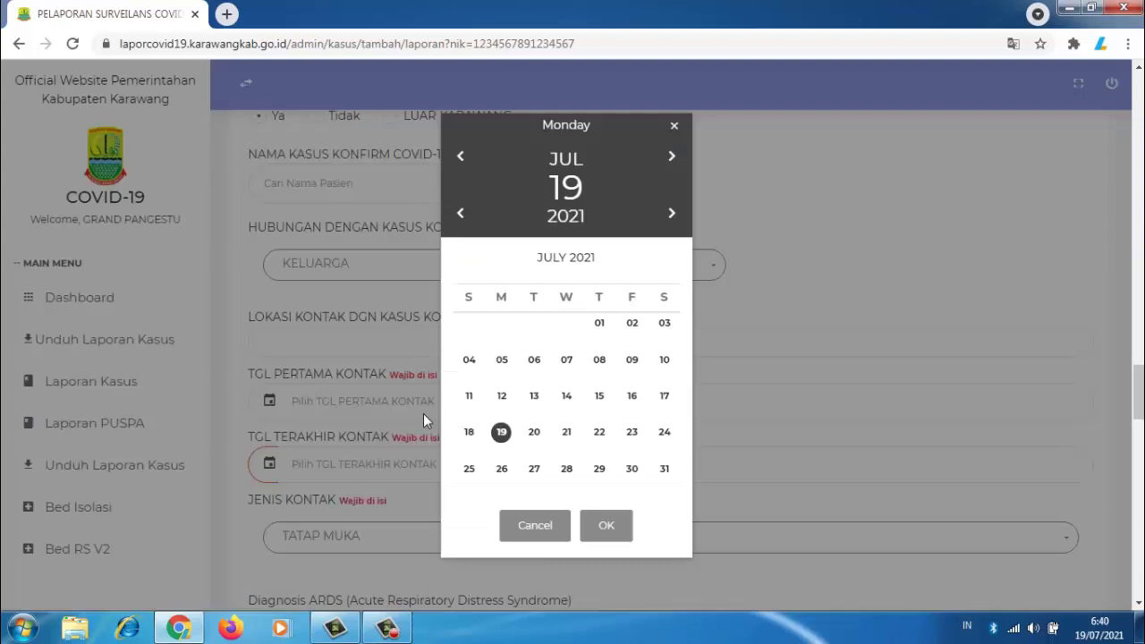
click(542, 528)
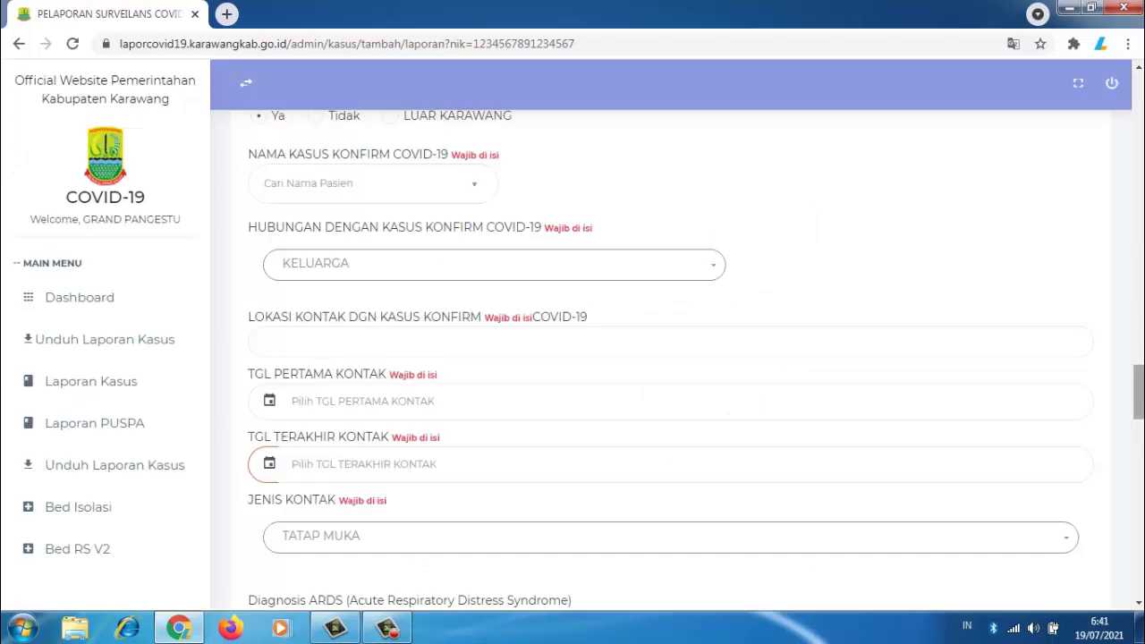
drag(1140, 385, 1141, 413)
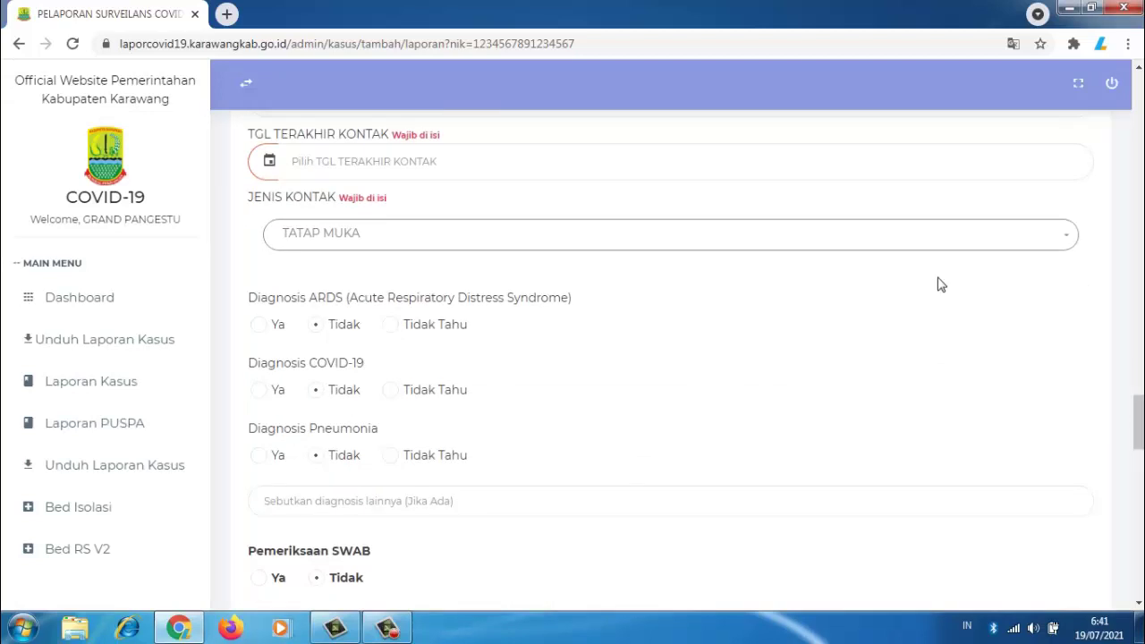
click(1068, 242)
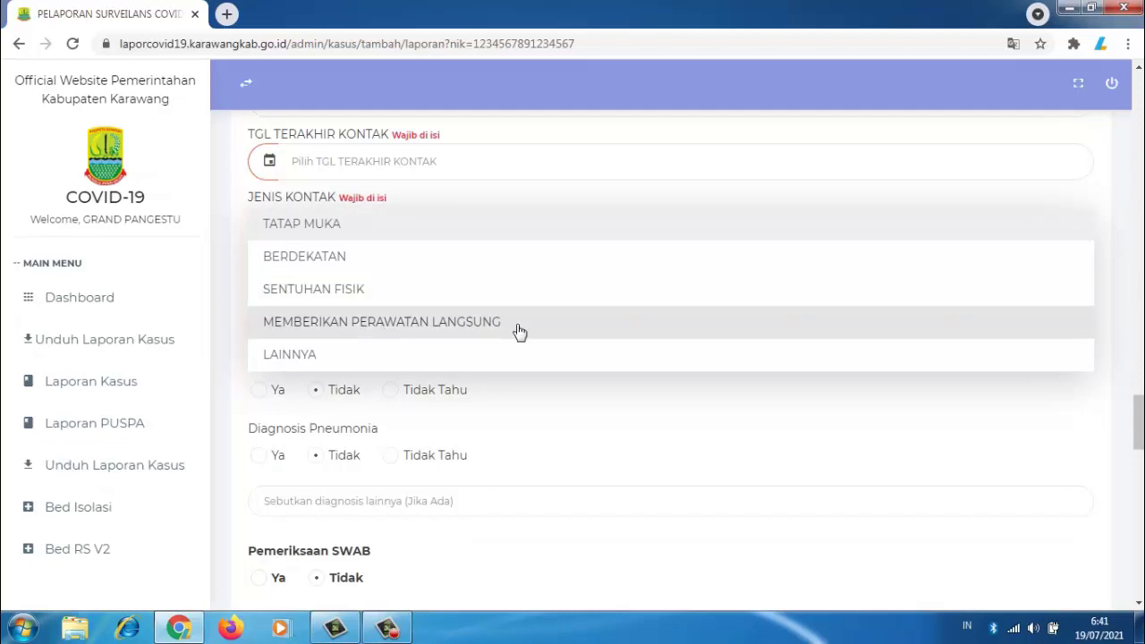
click(774, 194)
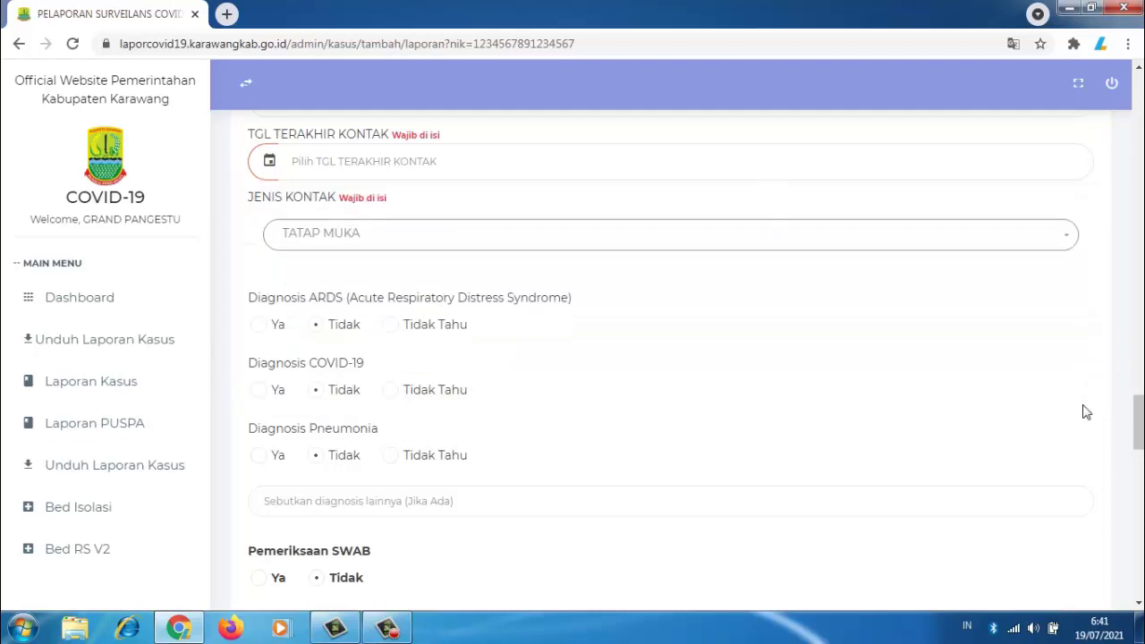
drag(1140, 427, 1139, 440)
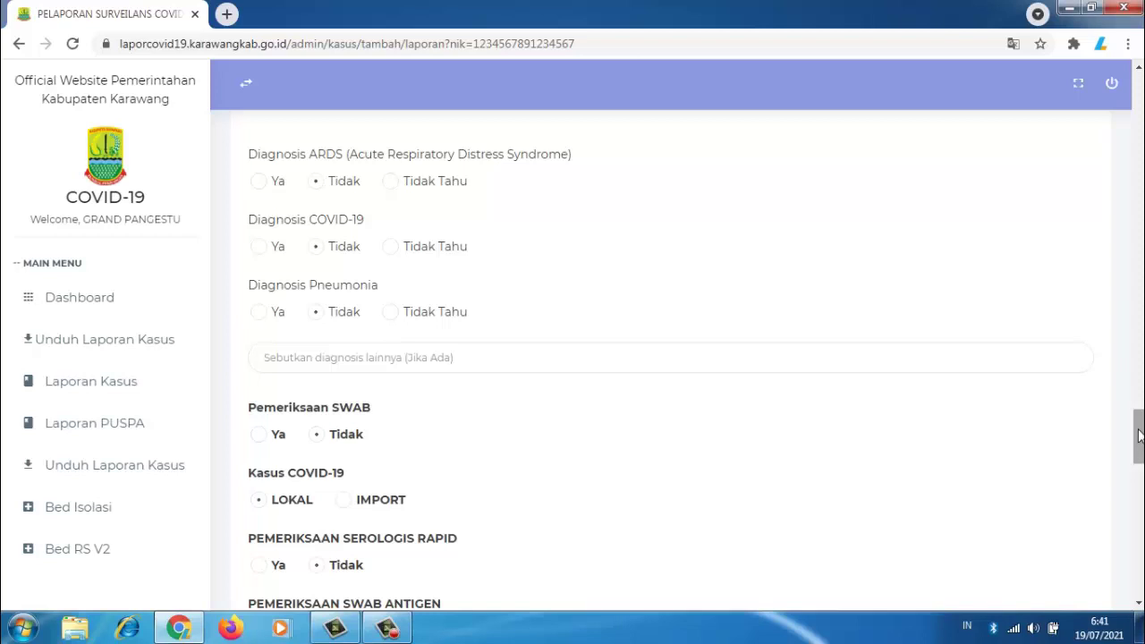
drag(1139, 435, 1140, 456)
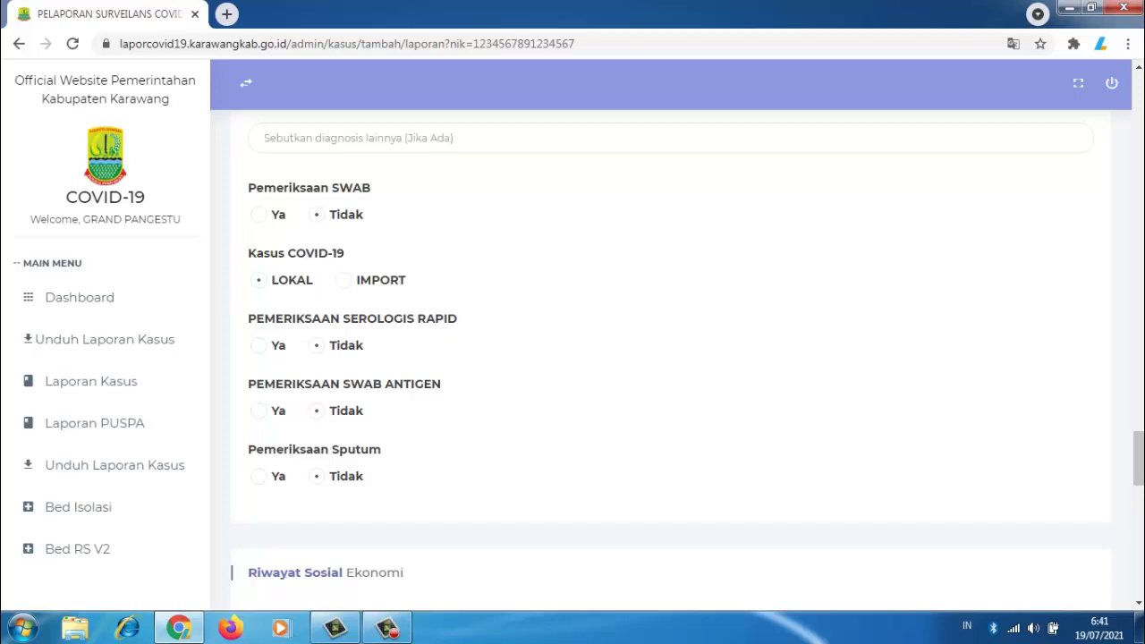
Step: Scroll to Riwayat Sosial Ekonomi and choose Sedenter for Aktivitas Fisik
drag(1139, 454, 1139, 497)
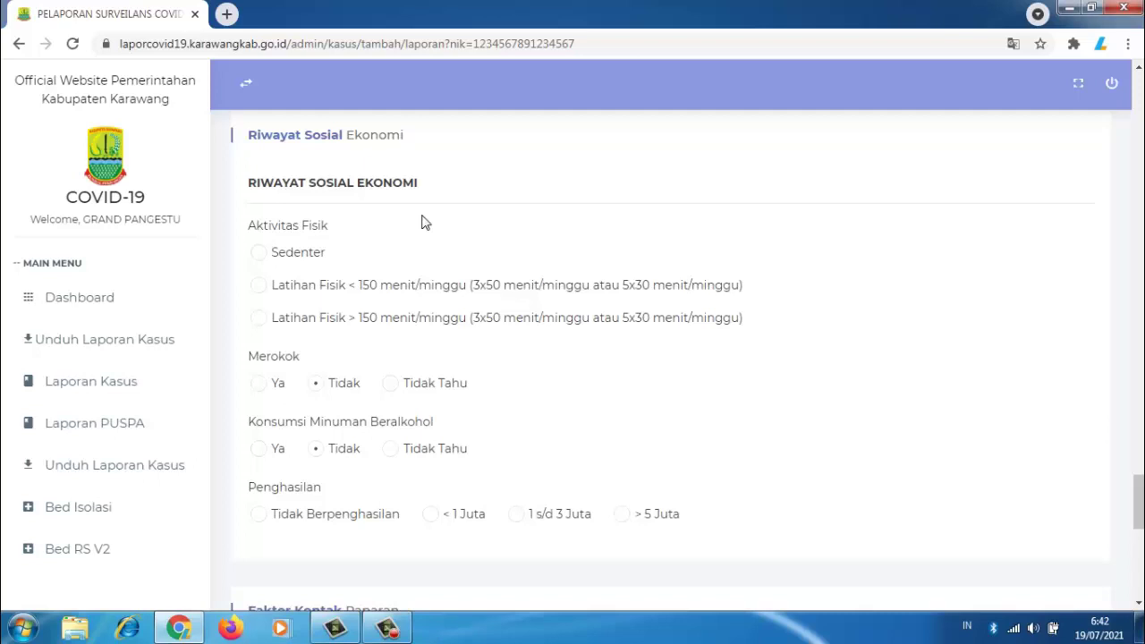
click(258, 254)
drag(1138, 502, 1141, 509)
Step: Scroll past Faktor Kontak Paparan and the protective equipment checklist to the Simpan and Kembali buttons
scroll(937, 493, down, 2)
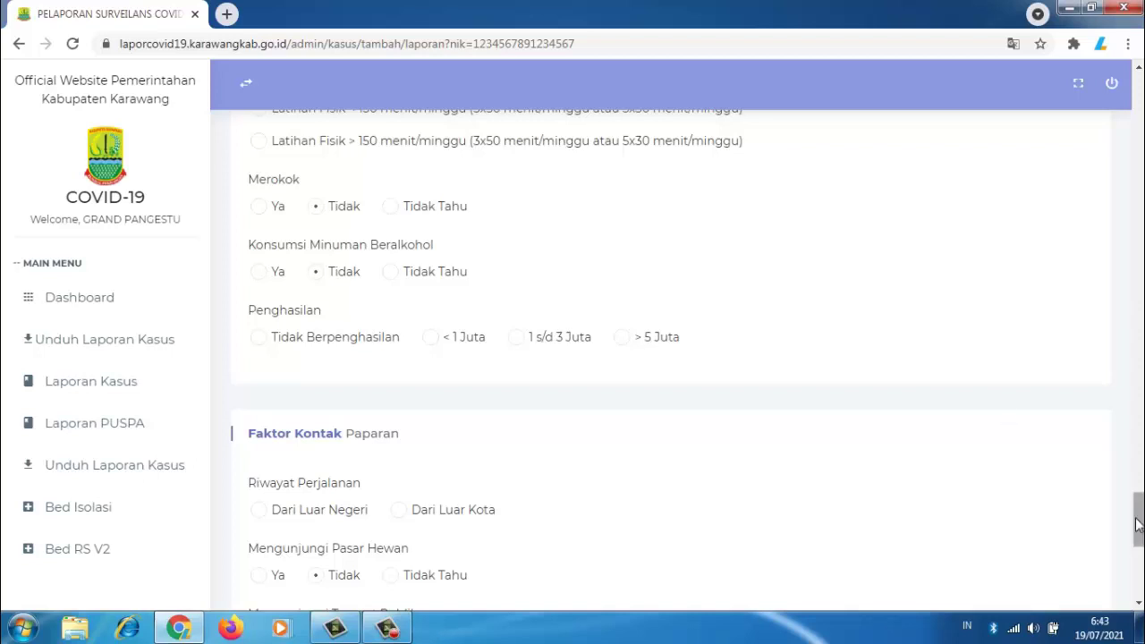
drag(1137, 524, 1137, 557)
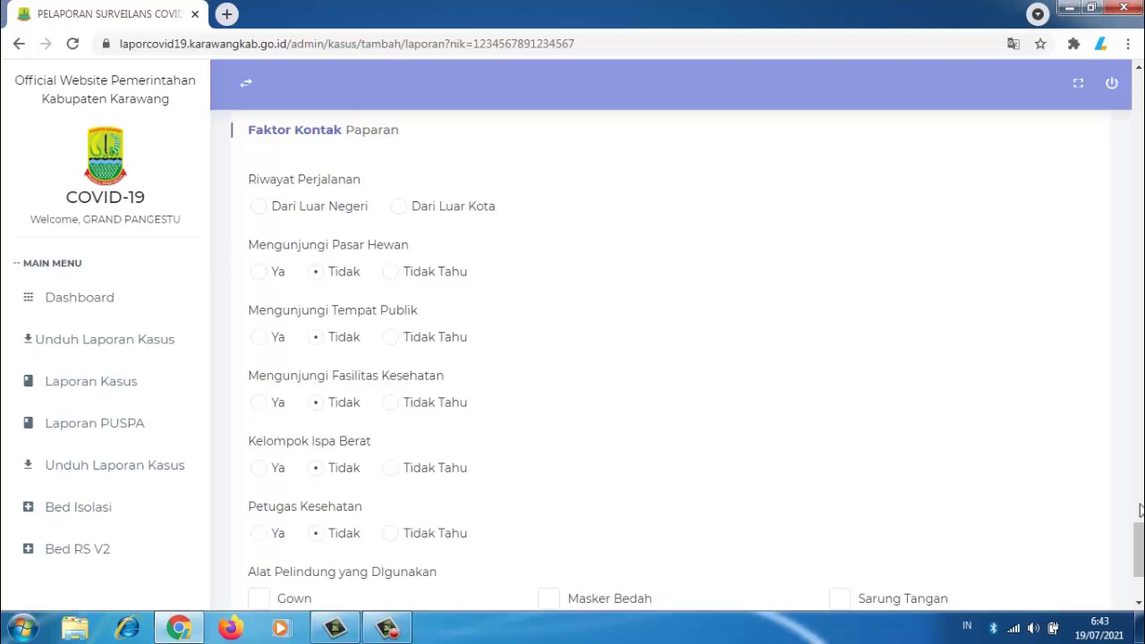
drag(1140, 544, 1140, 563)
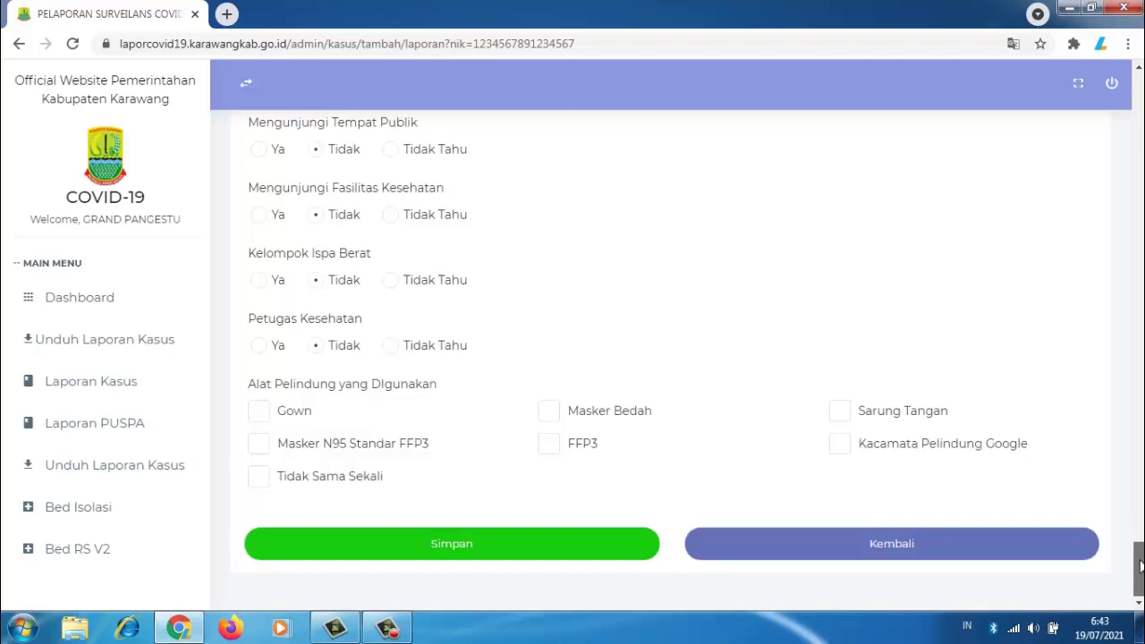